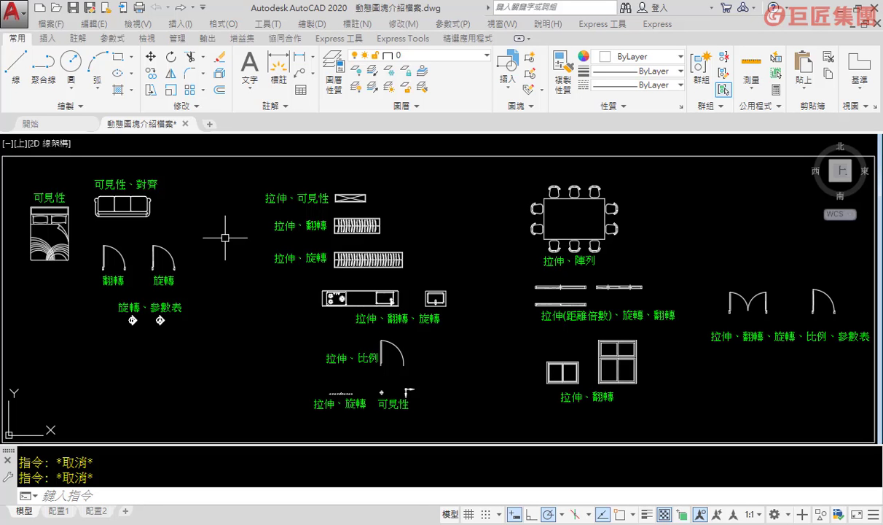
Zoom in on the bed, sofa and door blocks at the plan's upper left
scroll(184, 217, "up", 1)
scroll(204, 213, "up", 1)
scroll(256, 207, "up", 1)
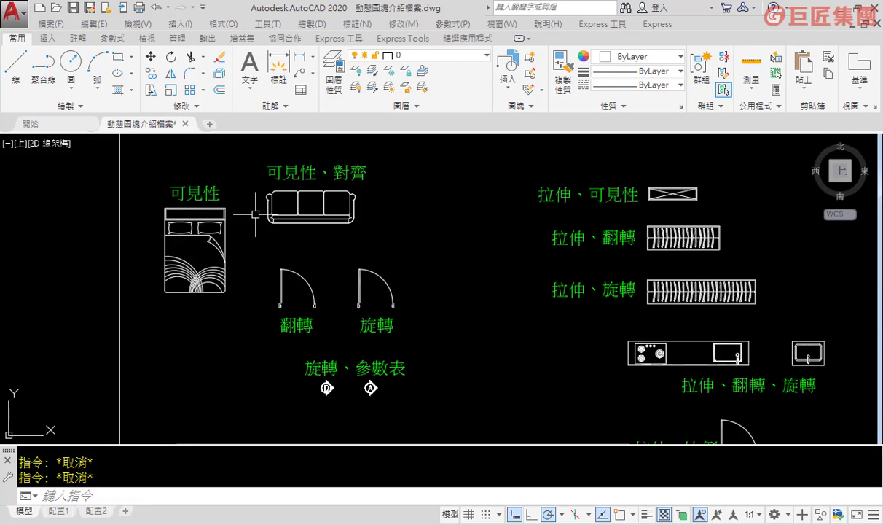
scroll(308, 249, "up", 1)
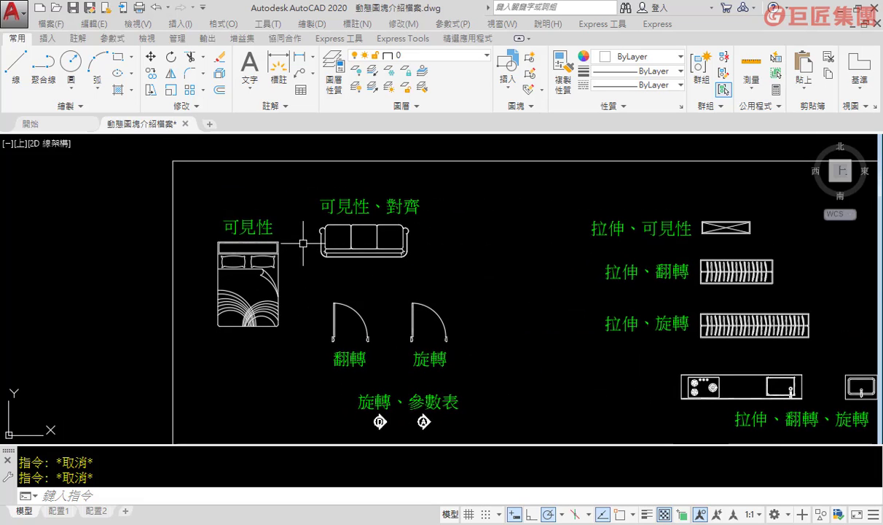
scroll(219, 252, "up", 2)
Toggle the bed block to single BED-1, then back to double BED-2
left_click(297, 254)
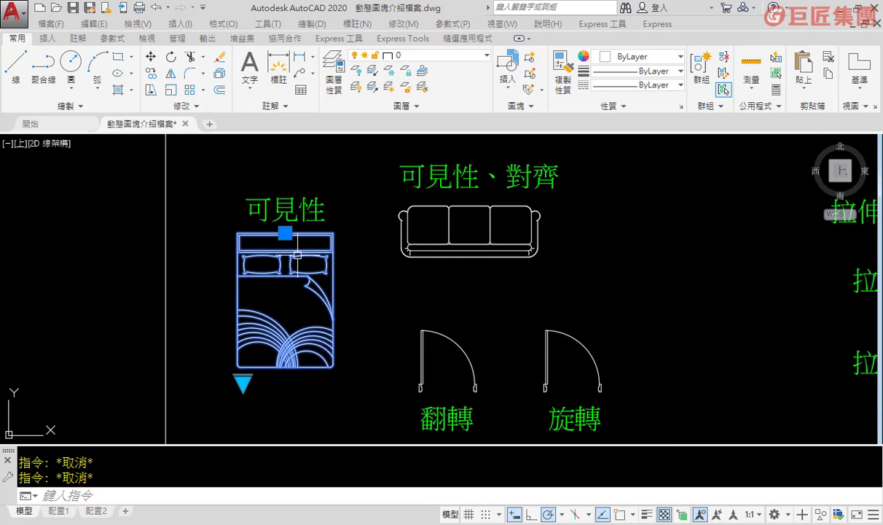
left_click(243, 380)
left_click(300, 391)
left_click(243, 380)
left_click(302, 406)
middle_click_drag(577, 244, 501, 293)
key("Escape")
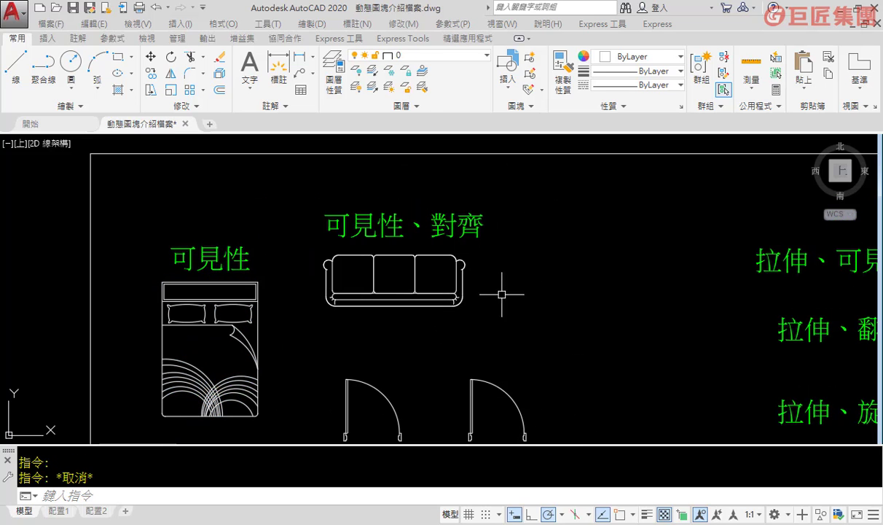
Switch the sofa block to two-seat SOFA-2, then single-chair SOFA-1
left_click(461, 255)
left_click(439, 326)
left_click(493, 355)
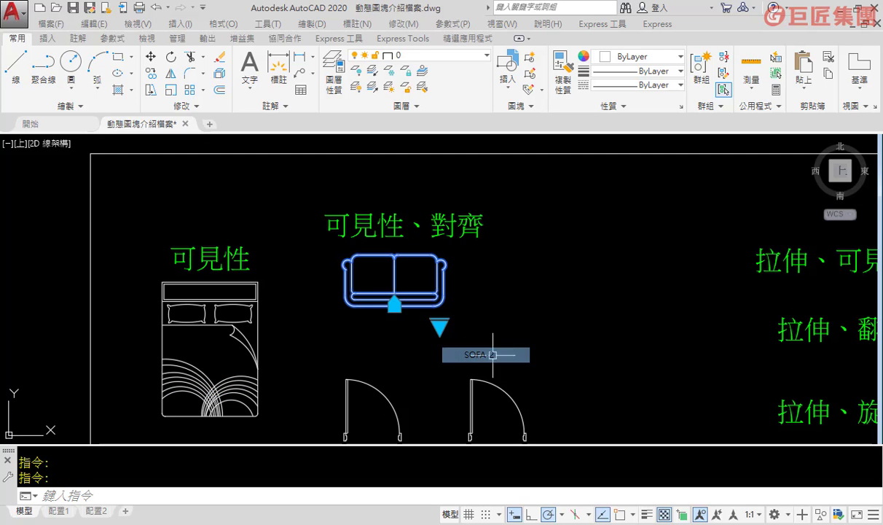
left_click(440, 325)
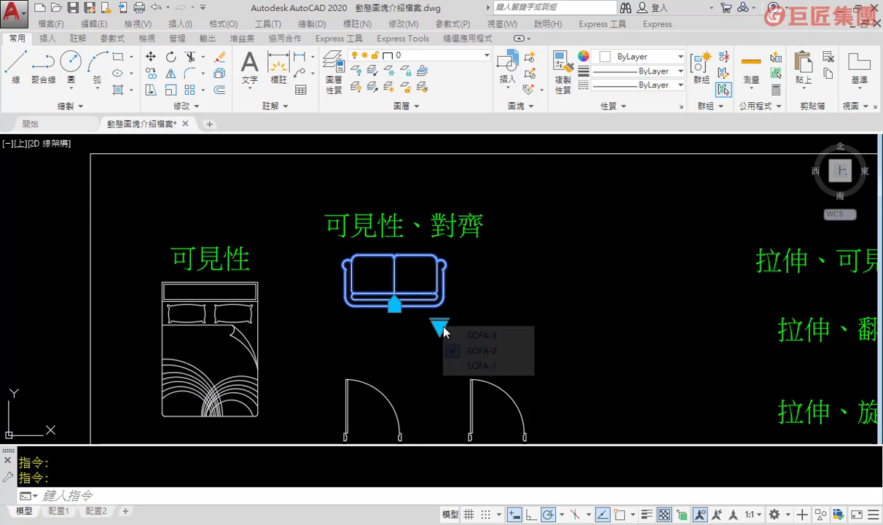
left_click(497, 365)
Move the single chair beside the bed, aligned against the line on its left
middle_click_drag(531, 350, 657, 333)
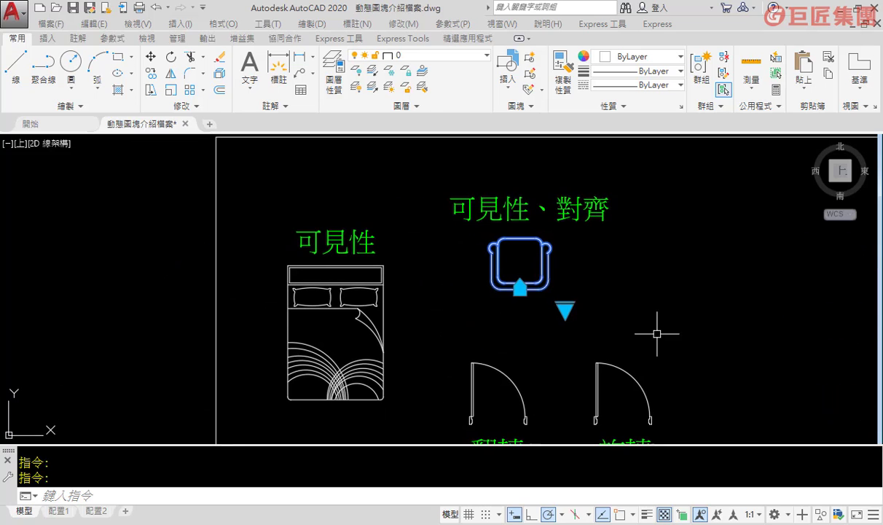
left_click(520, 288)
middle_click_drag(520, 288, 660, 290)
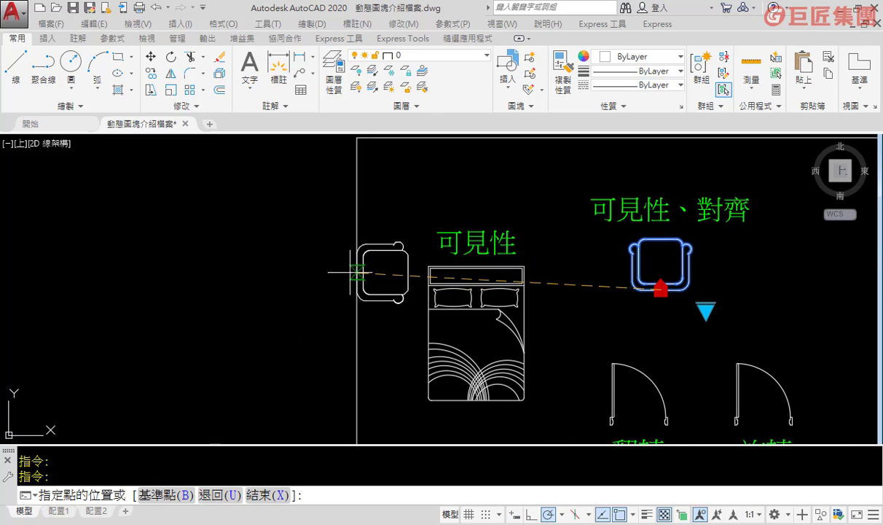
middle_click_drag(361, 266, 481, 213)
left_click(394, 238)
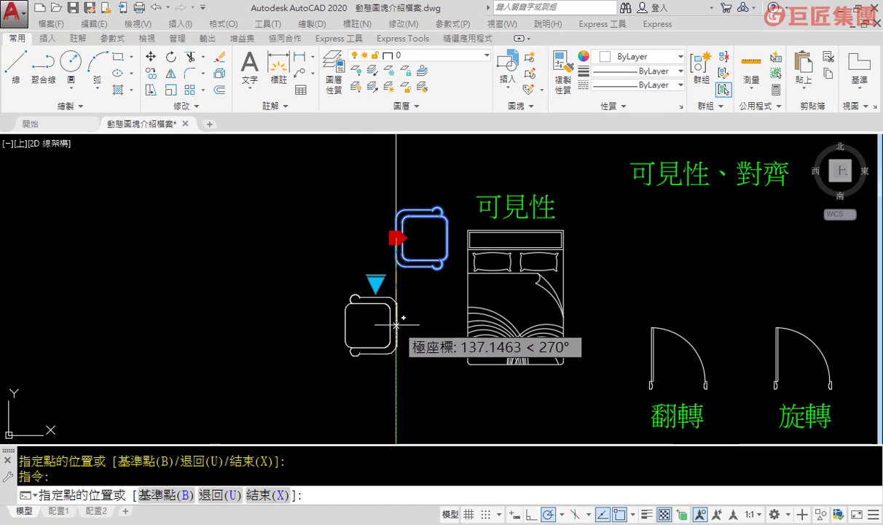
left_click(394, 323)
middle_click_drag(417, 295, 437, 213)
Expand the chair to two-seat SOFA-2, then to three-seat SOFA-3
left_click(436, 202)
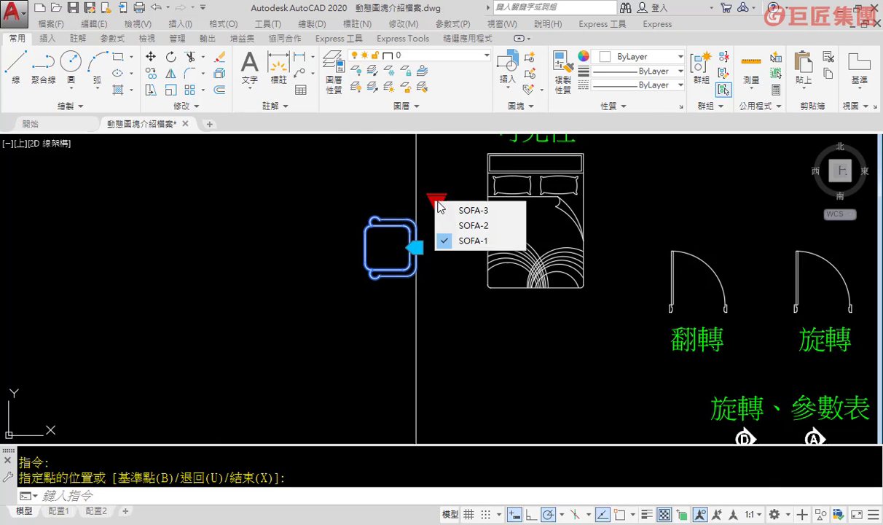
left_click(472, 223)
left_click(437, 201)
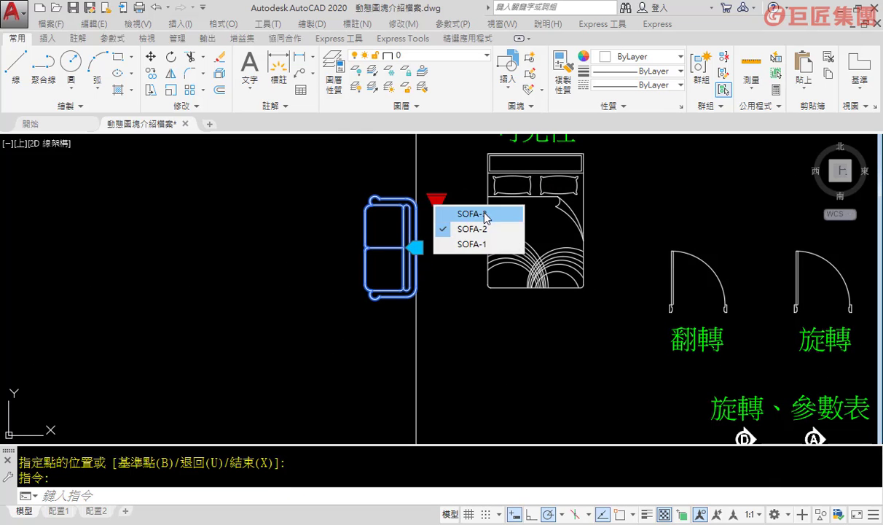
left_click(484, 211)
scroll(607, 236, "down", 3)
middle_click_drag(607, 236, 473, 249)
scroll(500, 315, "up", 2)
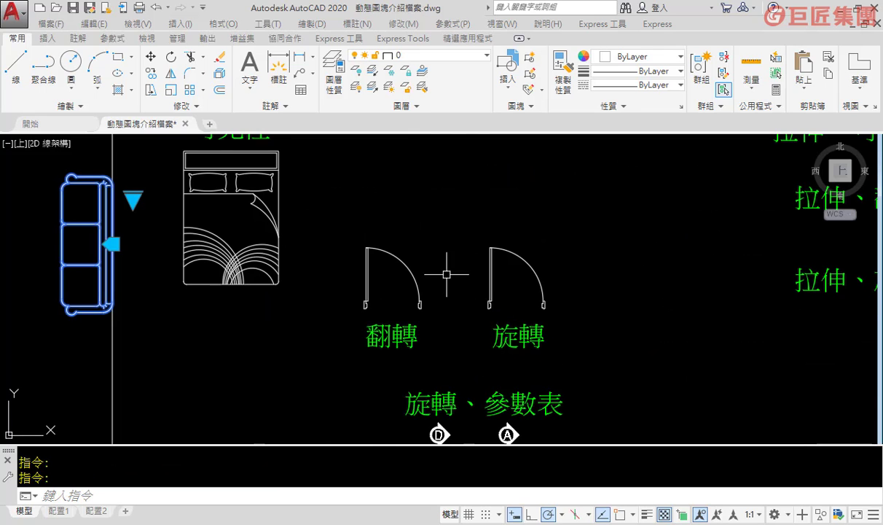
key("Escape")
Flip the 翻轉 door block to the other side and back again
left_click(401, 259)
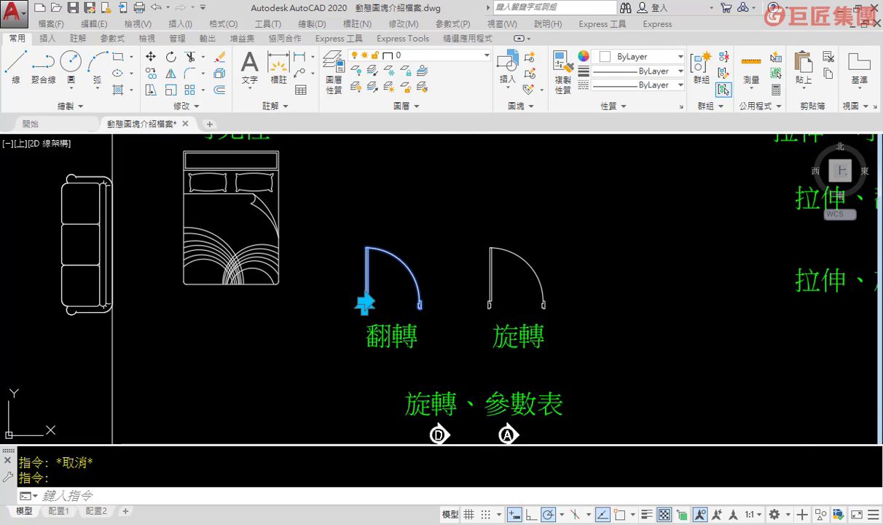
left_click(364, 302)
left_click(362, 305)
middle_click_drag(495, 295, 453, 267)
key("Escape")
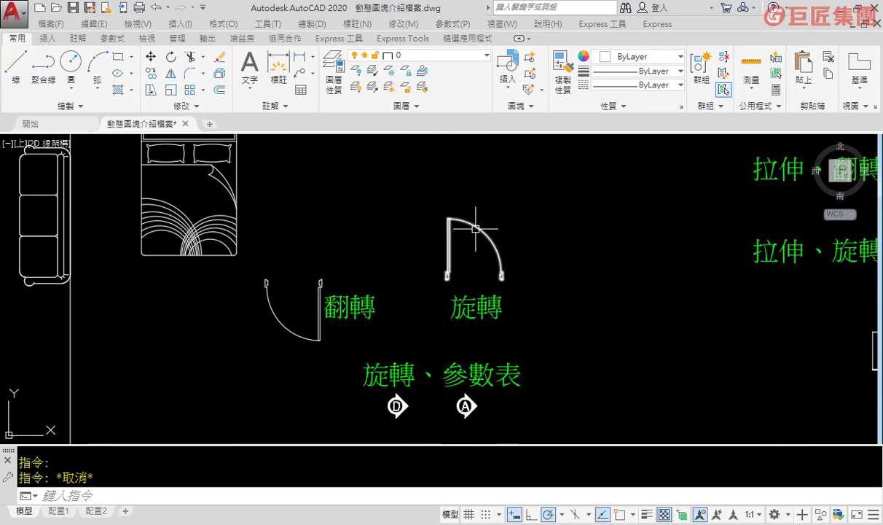
Rotate the 旋轉 door block with its rotation grip
left_click(476, 228)
left_click(515, 278)
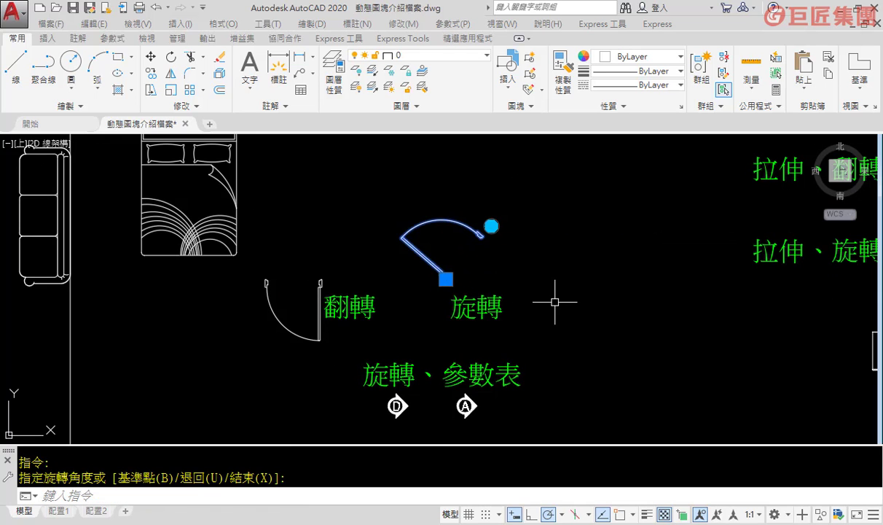
scroll(517, 296, "up", 2)
scroll(517, 296, "up", 1)
key("Escape")
Rotate marker D to point downward, then to point left
left_click(438, 340)
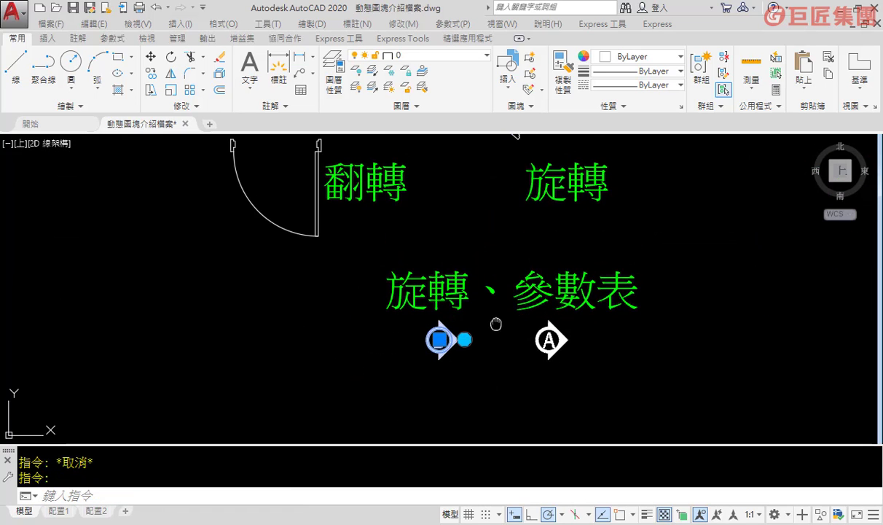
middle_click_drag(465, 339, 485, 309)
left_click(485, 309)
left_click(462, 355)
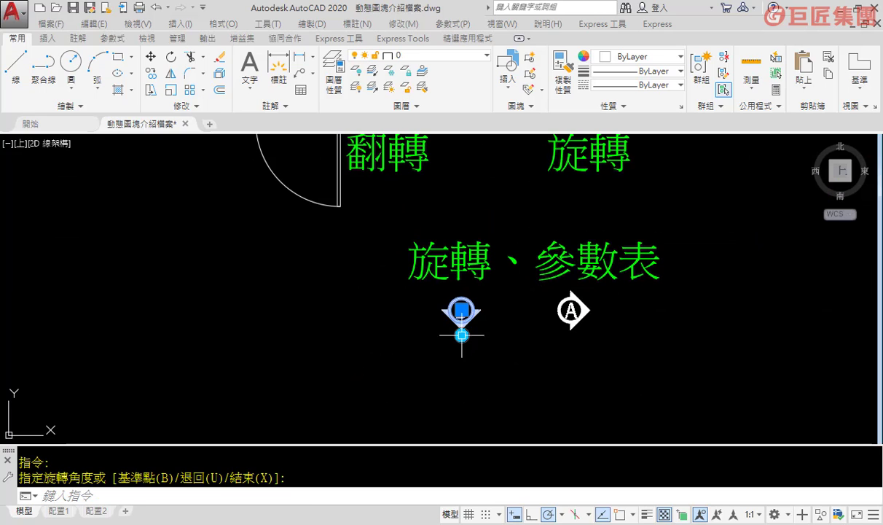
left_click(407, 325)
key("Escape")
middle_click_drag(592, 321, 449, 299)
Set marker A to 90°, then 180°, and finally 270° from its angle list
left_click(441, 283)
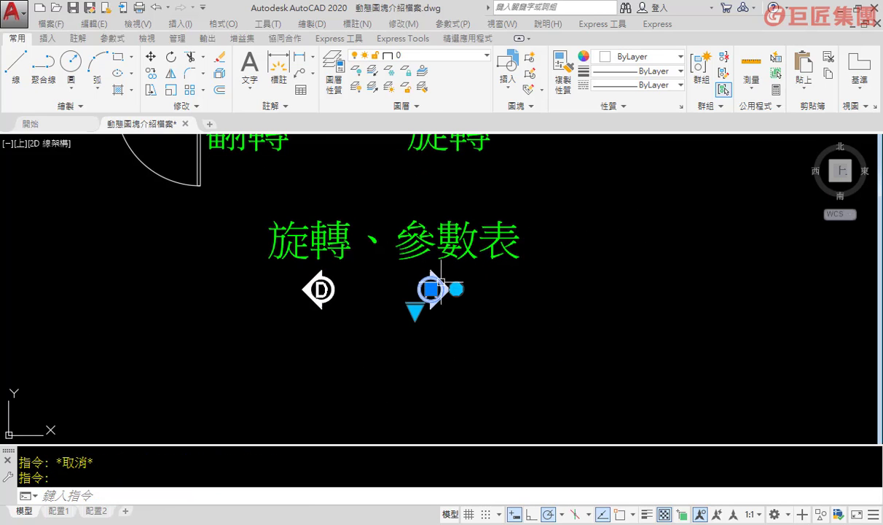
left_click(415, 310)
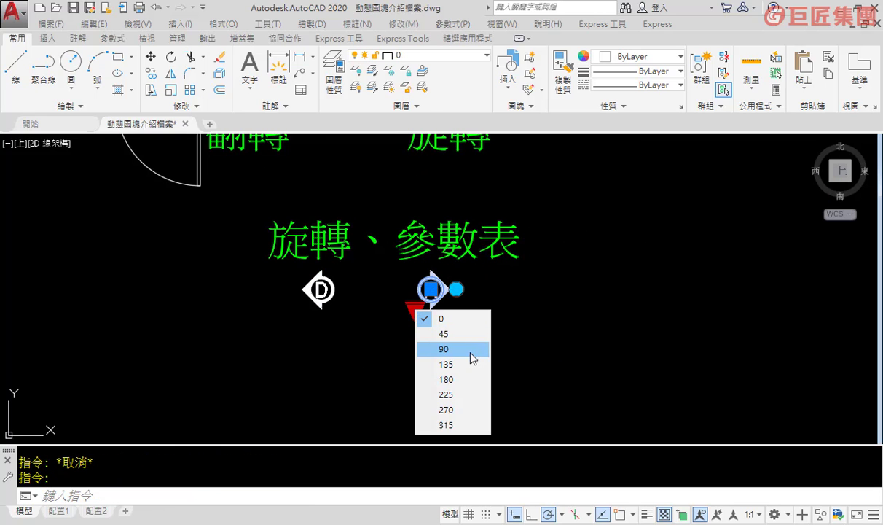
left_click(471, 349)
left_click(415, 309)
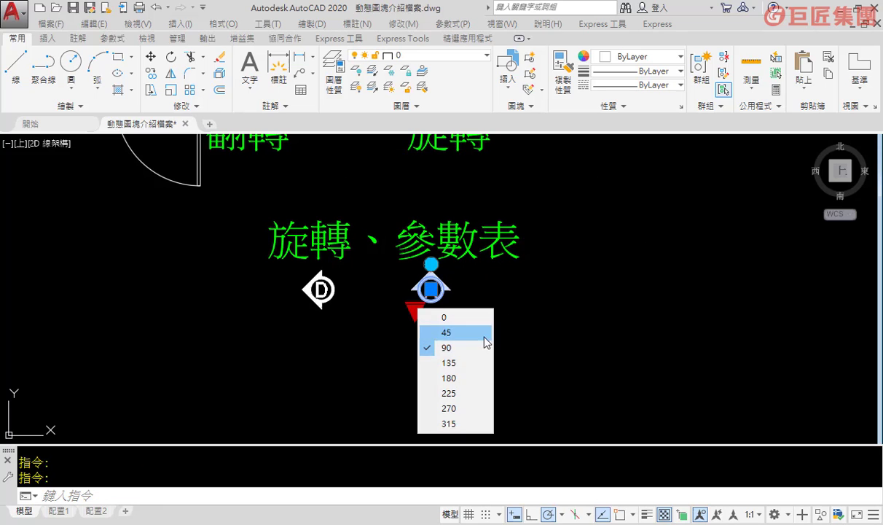
left_click(473, 377)
left_click(414, 310)
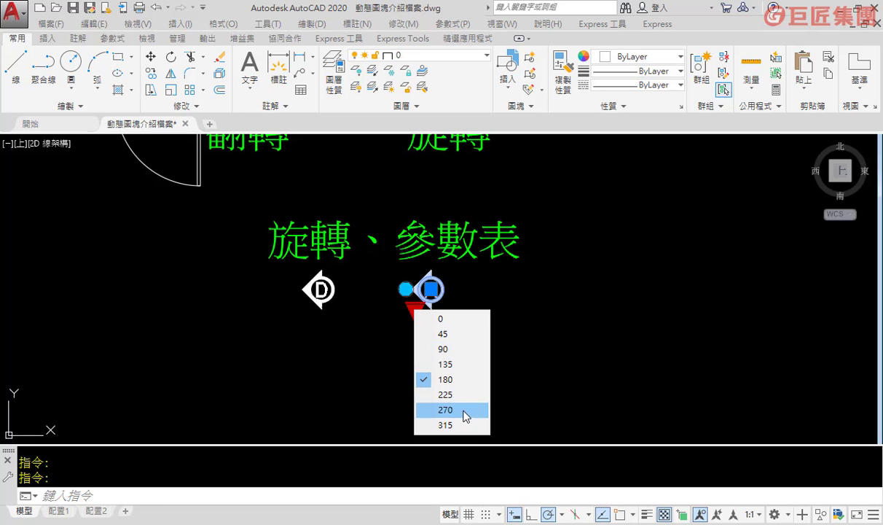
left_click(444, 393)
scroll(535, 310, "down", 3)
middle_click_drag(535, 310, 315, 436)
scroll(497, 249, "up", 2)
Stretch the 拉伸、可見性 box taller by pulling its edge grip
middle_click_drag(591, 230, 495, 230)
key("Escape")
left_click(450, 239)
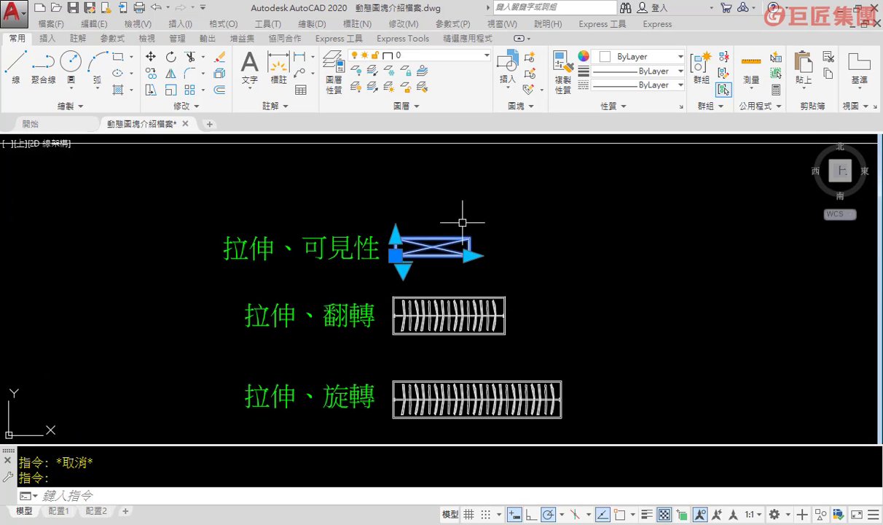
left_click(470, 255)
scroll(410, 234, "up", 4)
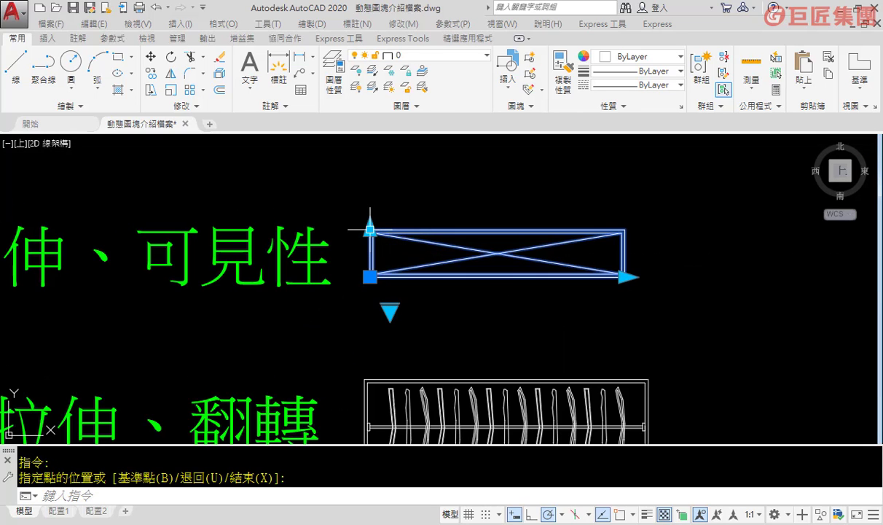
scroll(386, 191, "down", 3)
middle_click_drag(405, 191, 457, 195)
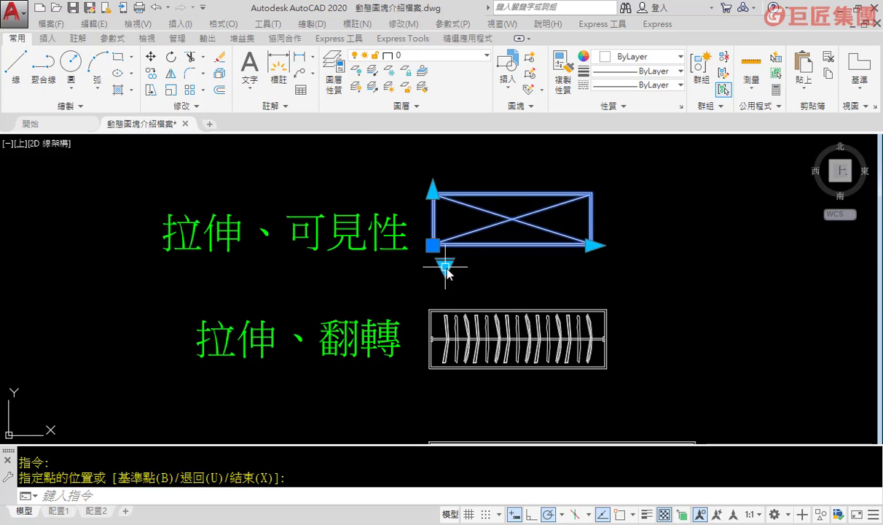
Switch the box to the one-diagonal visibility state, then restore both diagonals
left_click(446, 271)
left_click(489, 292)
left_click(445, 267)
left_click(487, 274)
scroll(513, 226, "down", 2)
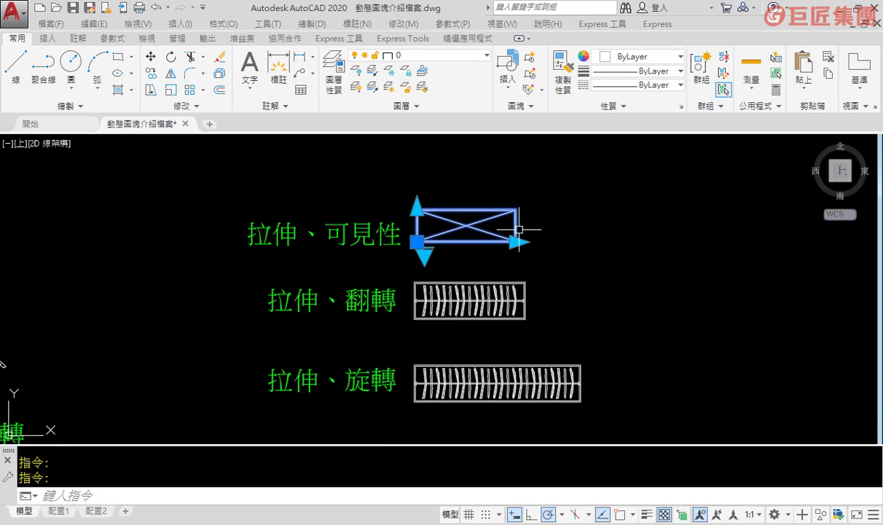
key("Escape")
Shorten the 拉伸、翻轉 clothes rack with its stretch grip
middle_click_drag(530, 281, 509, 252)
left_click(471, 267)
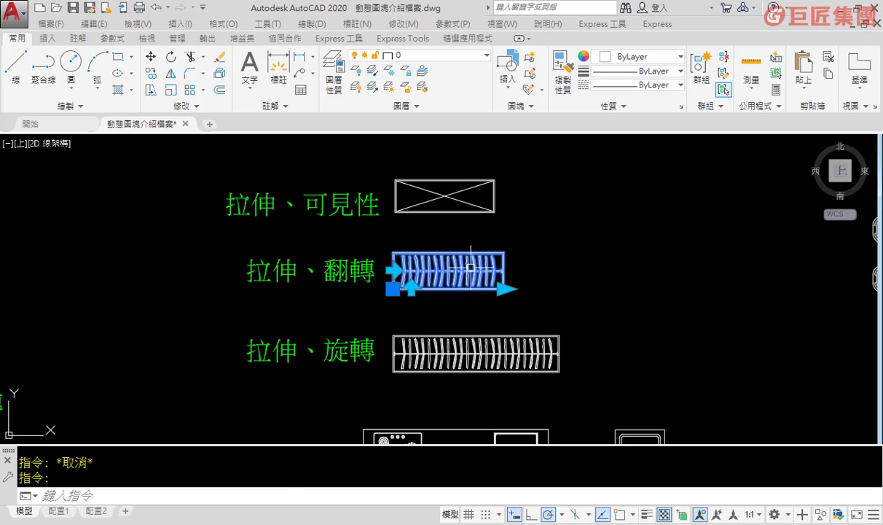
left_click(503, 289)
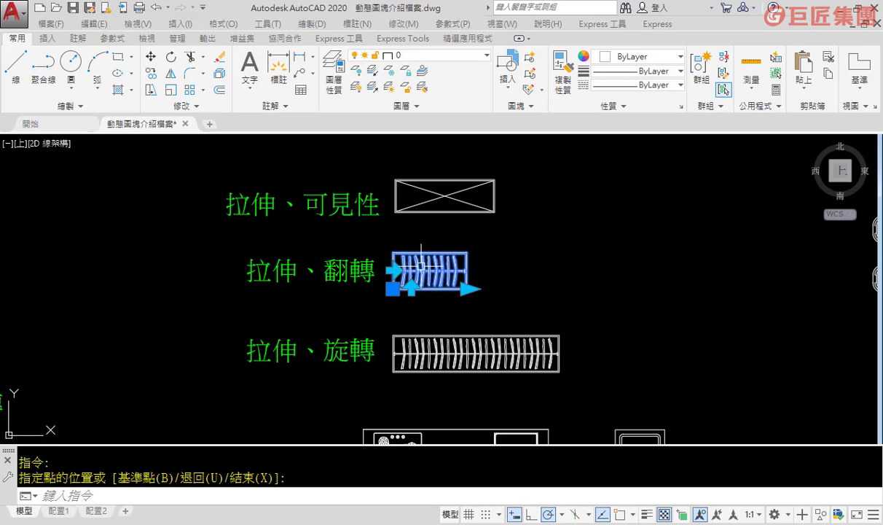
left_click(394, 269)
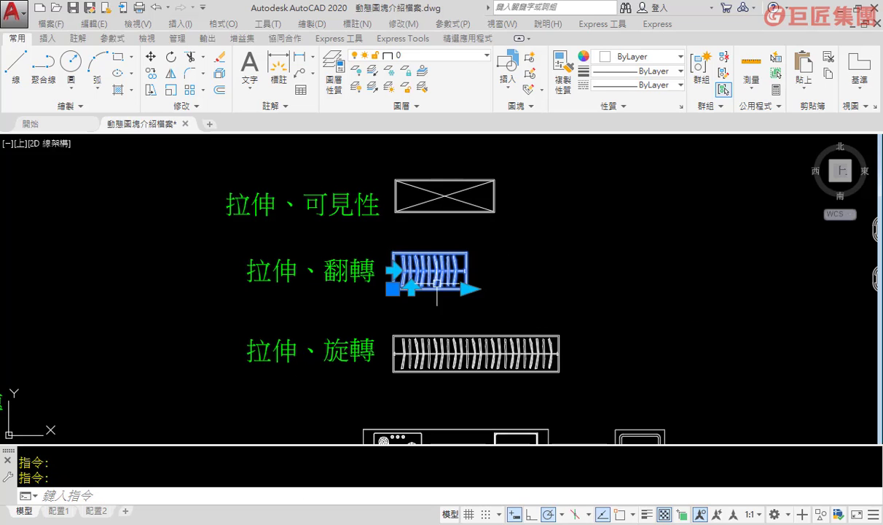
middle_click_drag(412, 289, 451, 206)
Shorten the 拉伸、旋轉 dish rack and tilt it to a new angle
key("Escape")
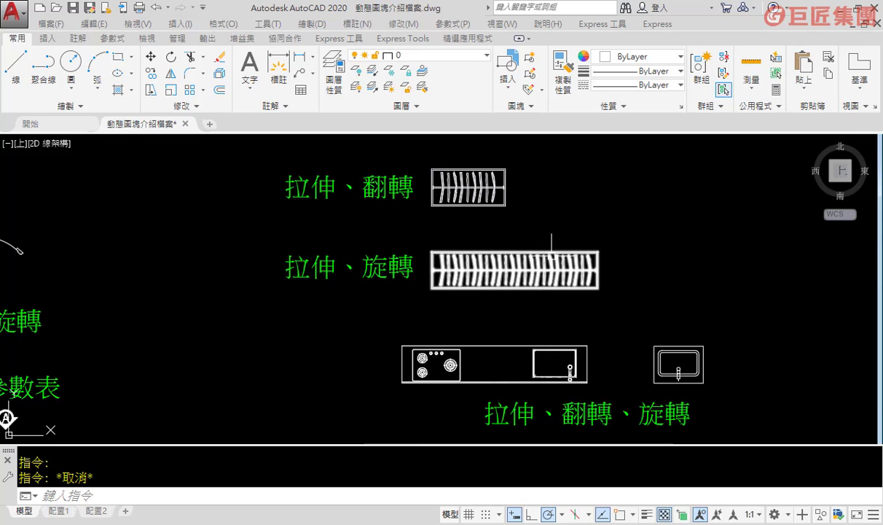
left_click(548, 256)
left_click(597, 269)
left_click(543, 270)
left_click(573, 270)
left_click(576, 198)
left_click(562, 205)
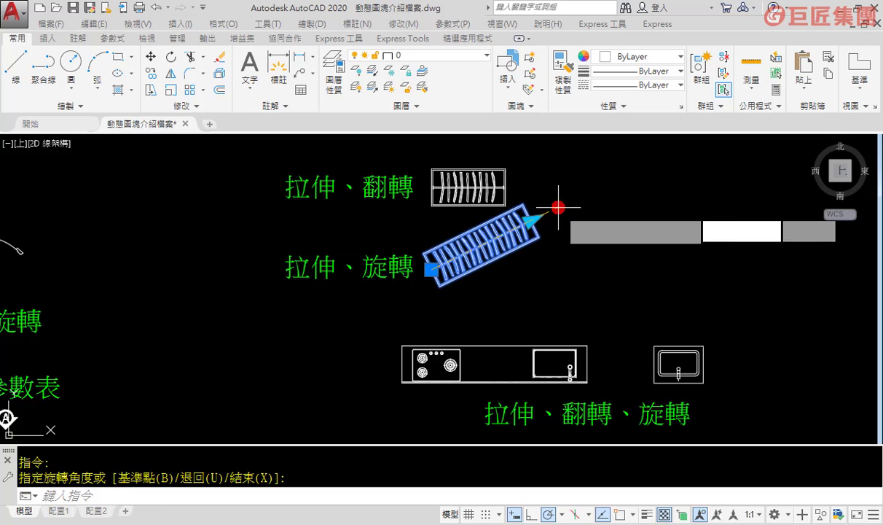
left_click(560, 298)
left_click(560, 298)
Shorten the 拉伸、翻轉、旋轉 stove counter from its right end
middle_click_drag(721, 312, 656, 250)
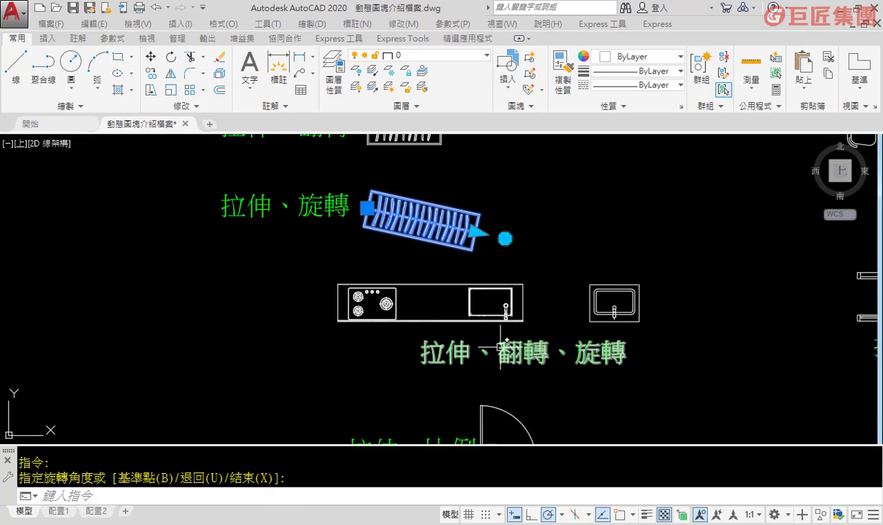
scroll(506, 327, "up", 3)
key("Escape")
key("Escape")
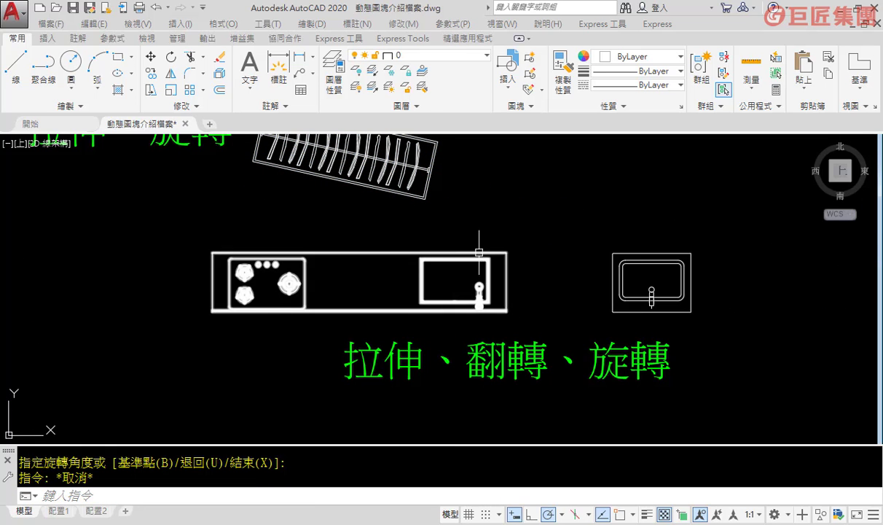
left_click(456, 253)
left_click(507, 311)
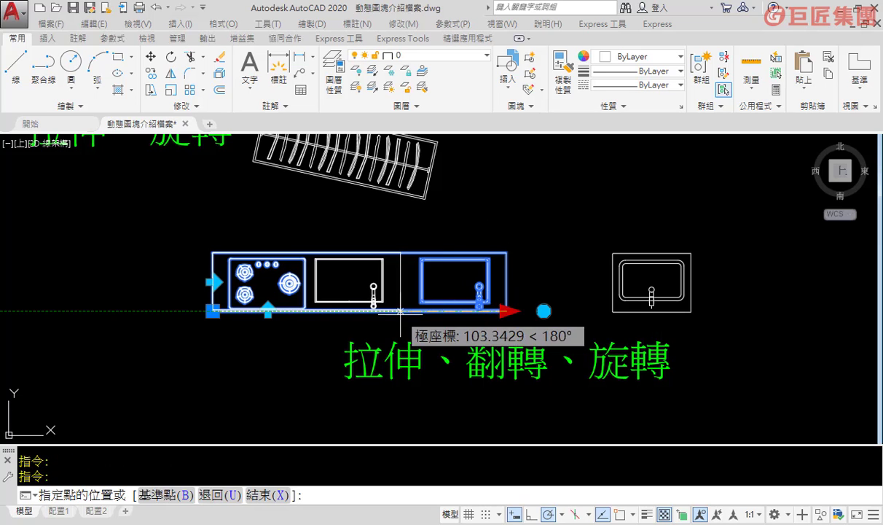
left_click(399, 312)
Flip the stove counter vertically and rotate it to a slanted angle
left_click(268, 309)
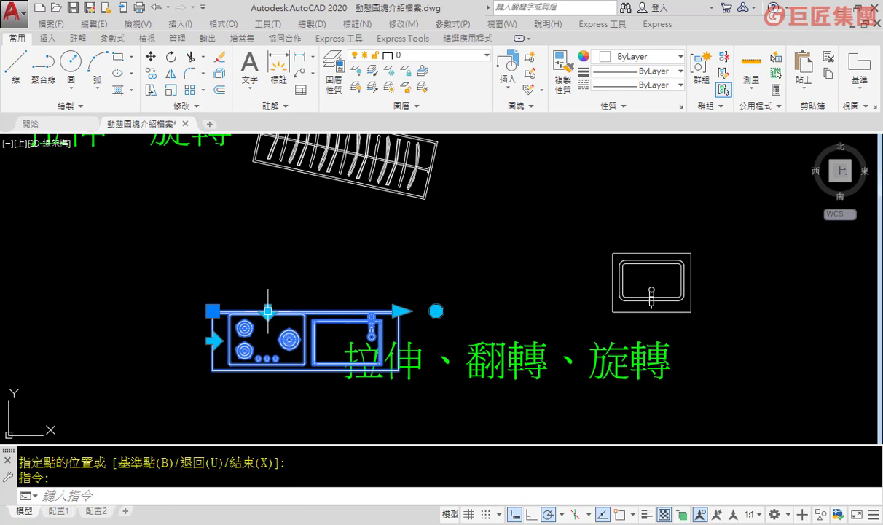
left_click(436, 312)
middle_click_drag(436, 311, 438, 223)
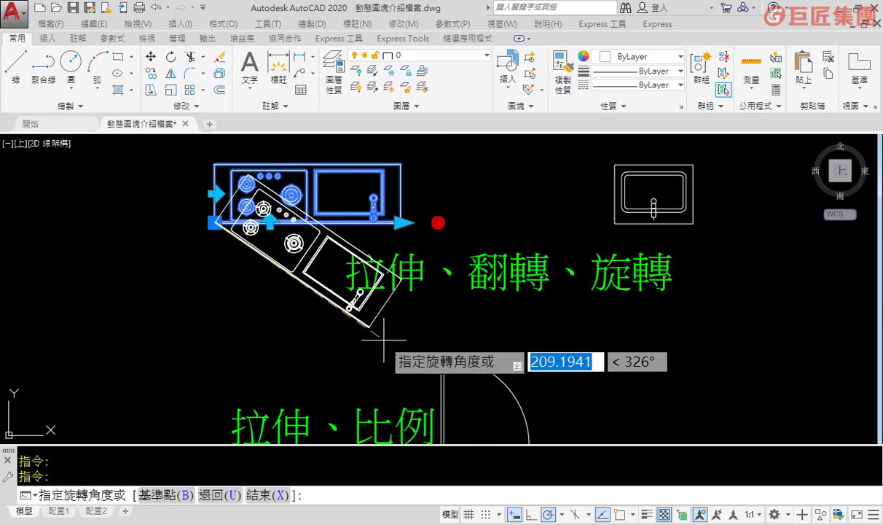
left_click(384, 340)
middle_click_drag(383, 339, 167, 353)
key("Escape")
key("Escape")
Stretch the sink block wider to the right
middle_click_drag(438, 190, 423, 241)
left_click(448, 228)
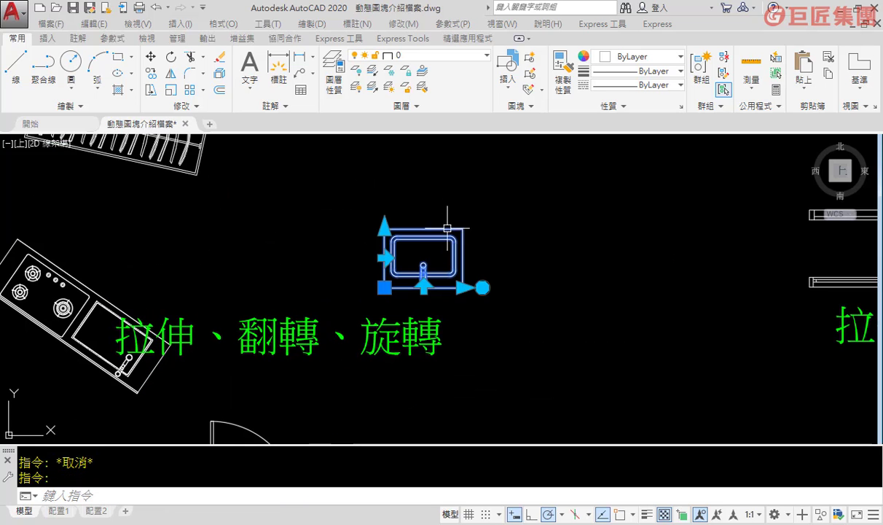
left_click(462, 288)
left_click(484, 288)
left_click(485, 287)
left_click(443, 289)
Flip the sink block into its other orientation and try its rotation grip
left_click(412, 280)
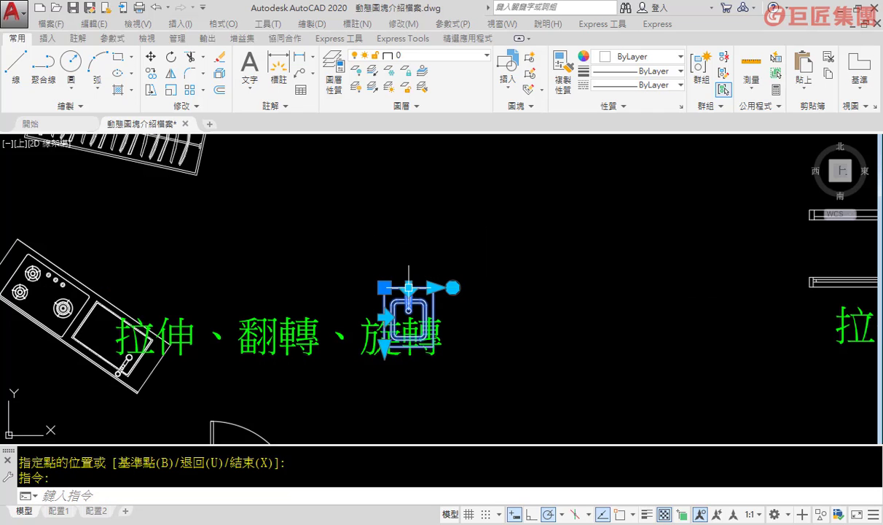
left_click(453, 287)
scroll(459, 218, "down", 2)
middle_click_drag(463, 306, 552, 209)
scroll(506, 250, "up", 2)
key("Escape")
Try widening the door block's swing arc, then cancel the resize
left_click(435, 259)
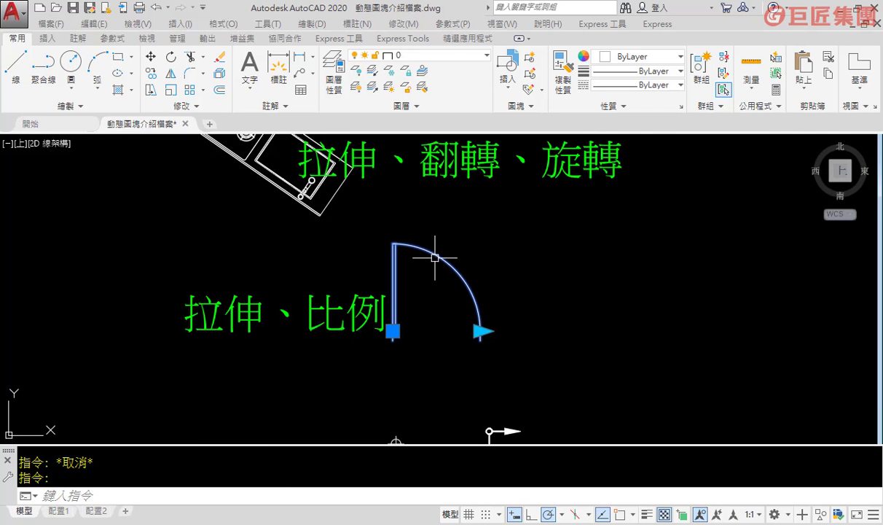
left_click(484, 331)
left_click(510, 332)
left_click(510, 332)
scroll(526, 245, "down", 4)
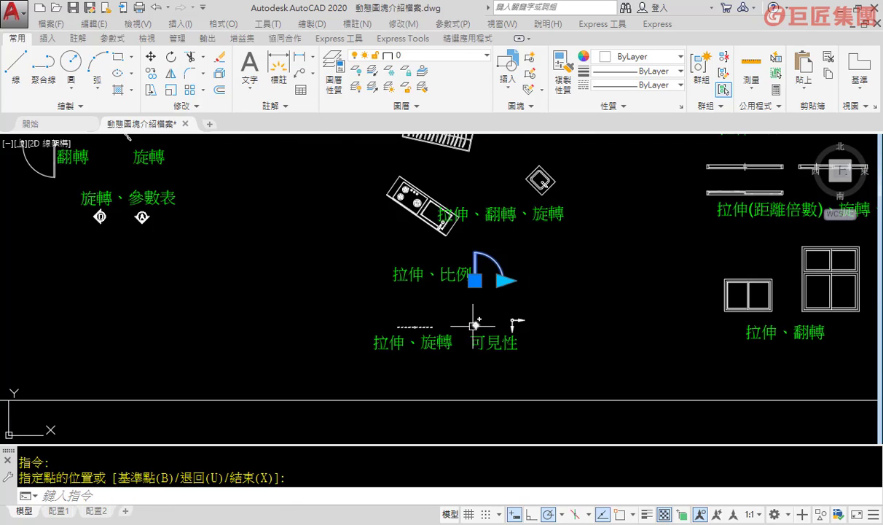
scroll(481, 328, "up", 4)
key("Escape")
Tilt the dashed line block about 21° upward with its rotation grip
middle_click_drag(328, 359, 351, 316)
scroll(354, 326, "up", 2)
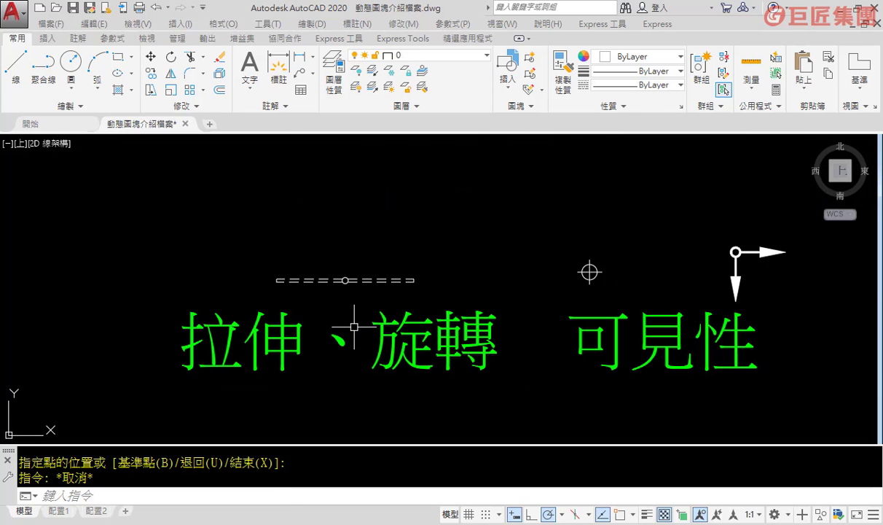
left_click(357, 279)
left_click(417, 280)
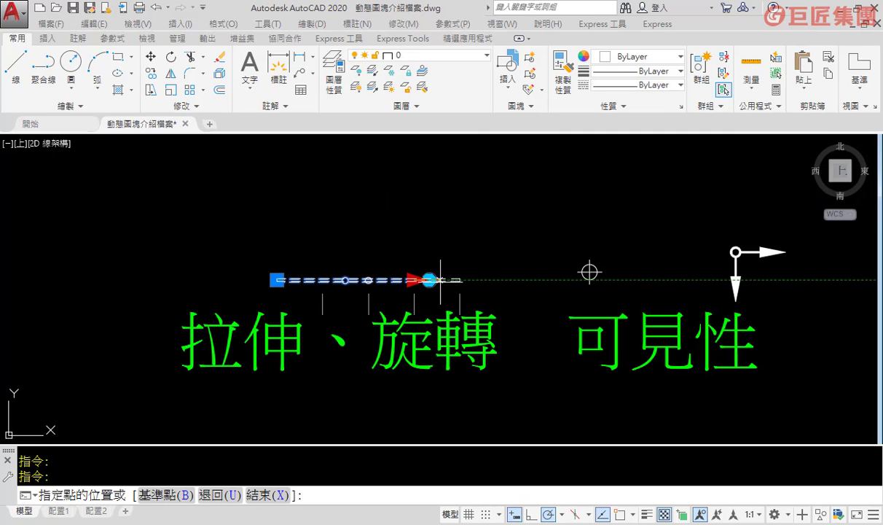
left_click(475, 280)
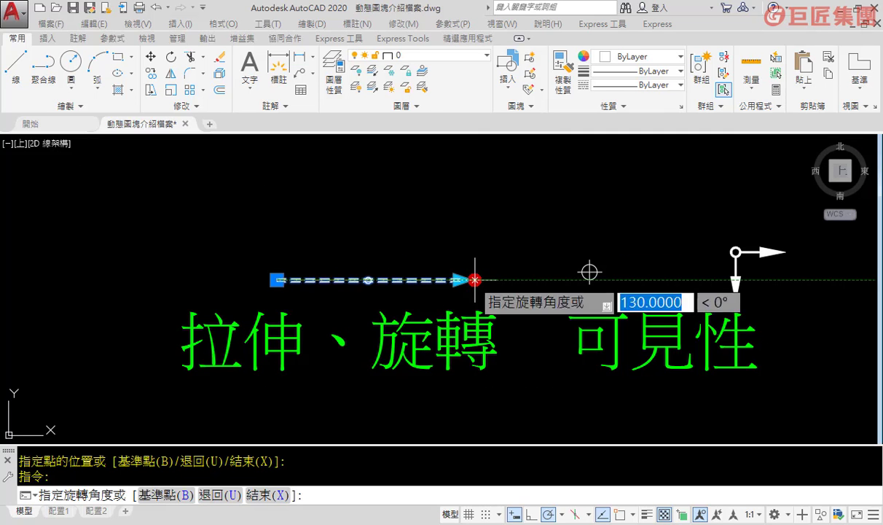
left_click(464, 208)
middle_click_drag(602, 252, 482, 266)
key("Escape")
Switch the lamp block to 筒燈, then to 吸頂燈
left_click(473, 278)
left_click(434, 311)
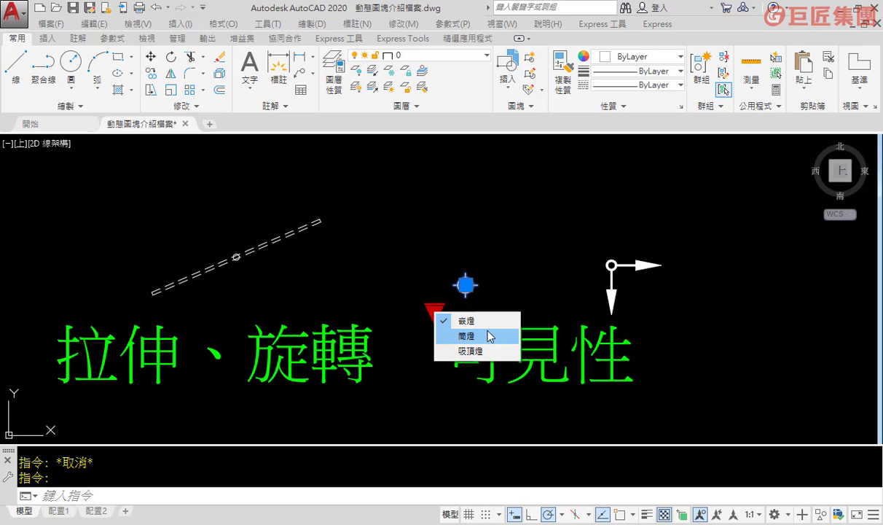
left_click(466, 336)
left_click(435, 311)
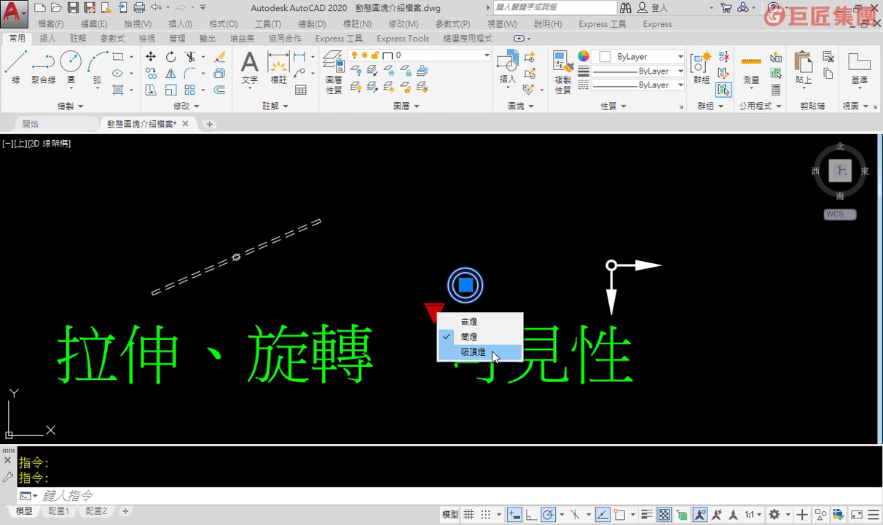
left_click(497, 352)
key("Escape")
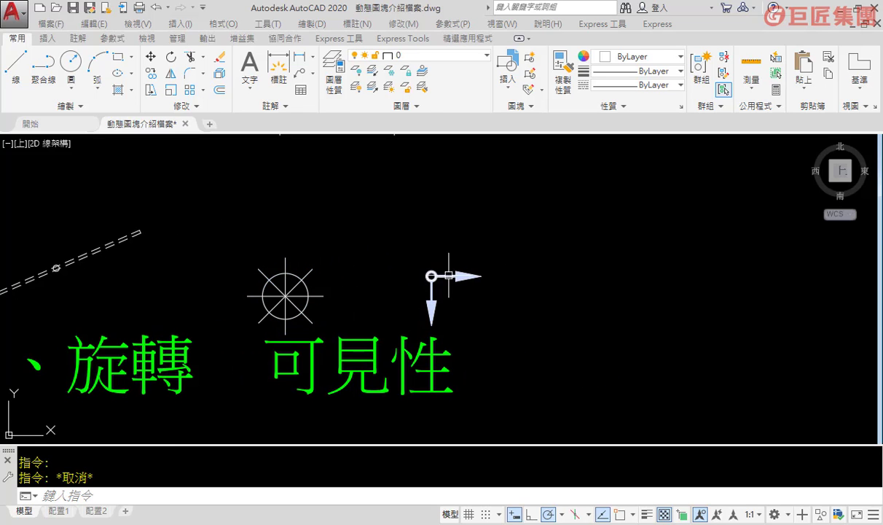
Rotate the arrow block 90° upward
left_click(449, 275)
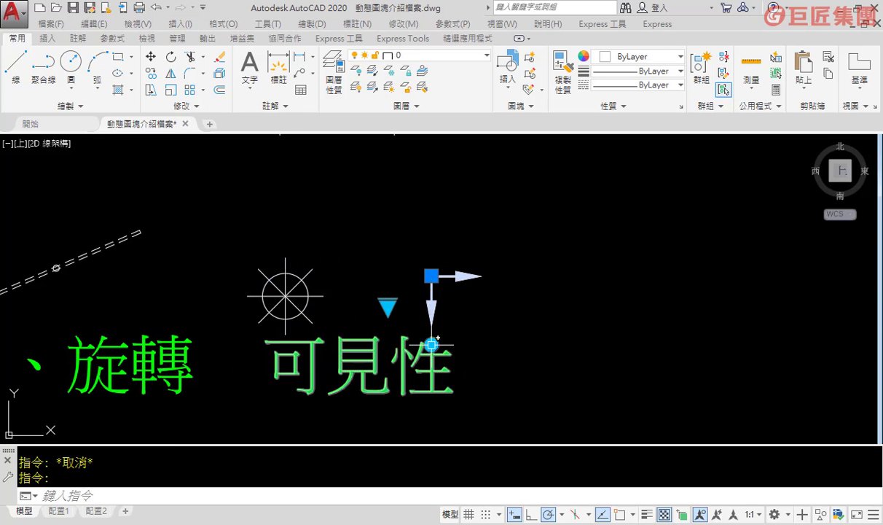
left_click(431, 344)
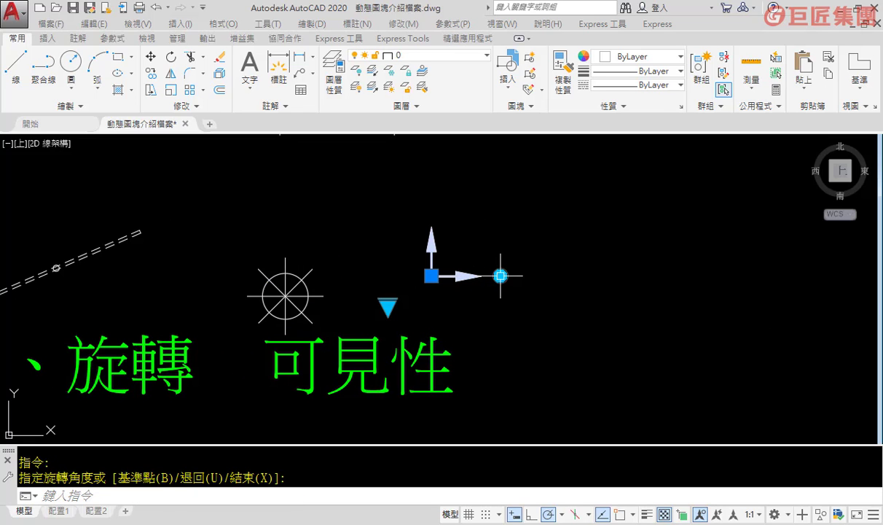
left_click(443, 194)
Cycle the arrow block's visibility through S1, S2-1 and S3, ending on S4
left_click(388, 306)
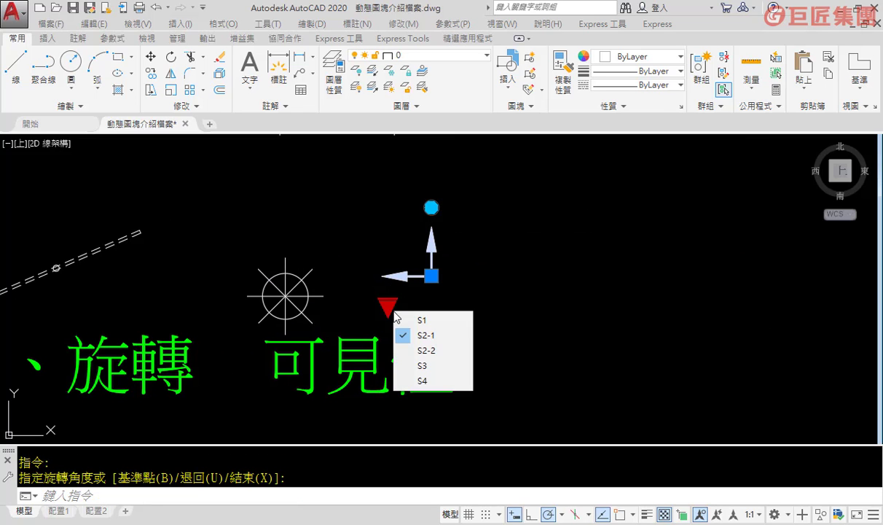
left_click(448, 323)
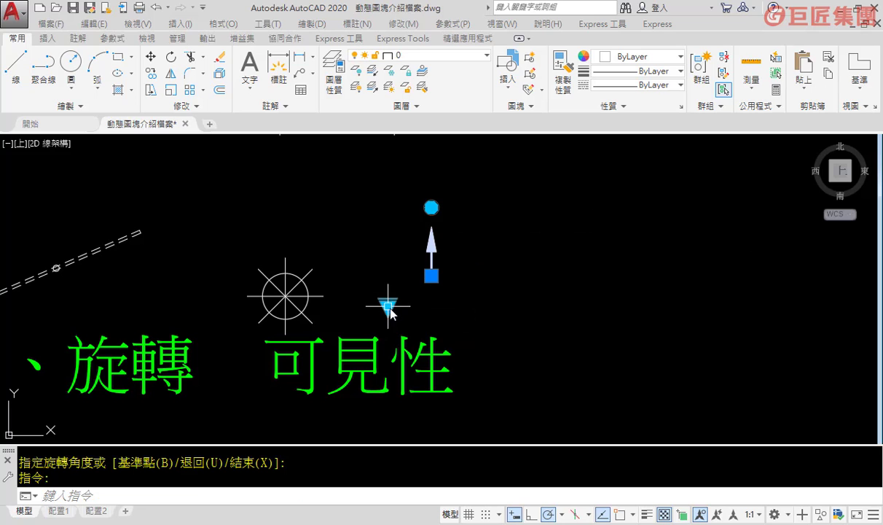
left_click(388, 306)
left_click(444, 333)
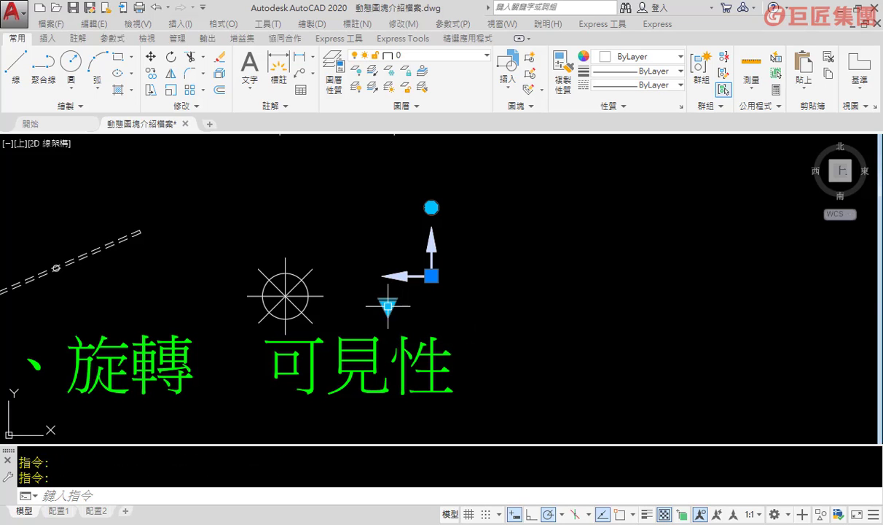
left_click(388, 305)
left_click(433, 359)
left_click(387, 305)
left_click(434, 374)
Select the table-and-chairs block and shrink it to two chairs per side
scroll(554, 321, "down", 5)
middle_click_drag(553, 322, 378, 429)
key("Escape")
scroll(553, 256, "up", 3)
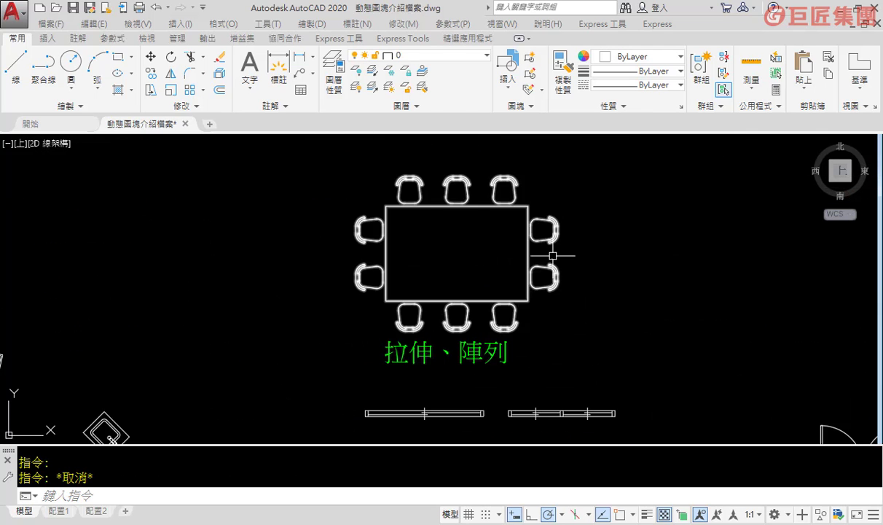
left_click(519, 205)
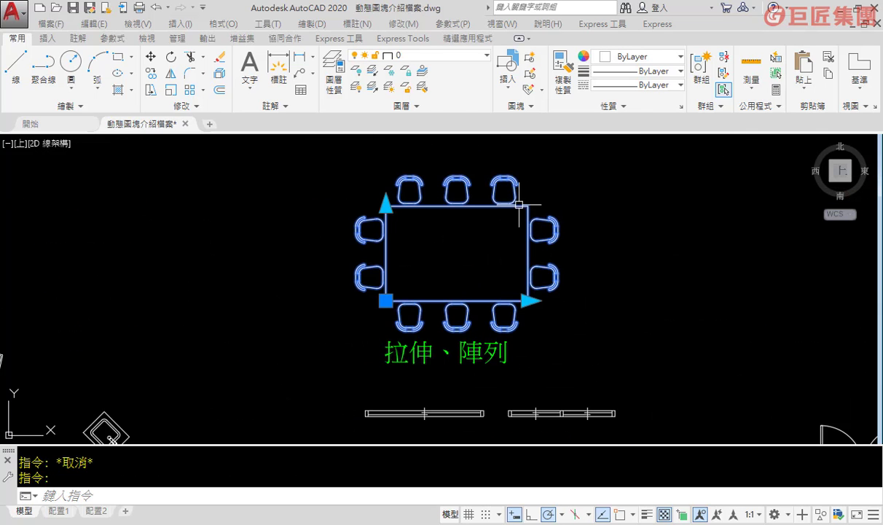
left_click(386, 200)
left_click(528, 299)
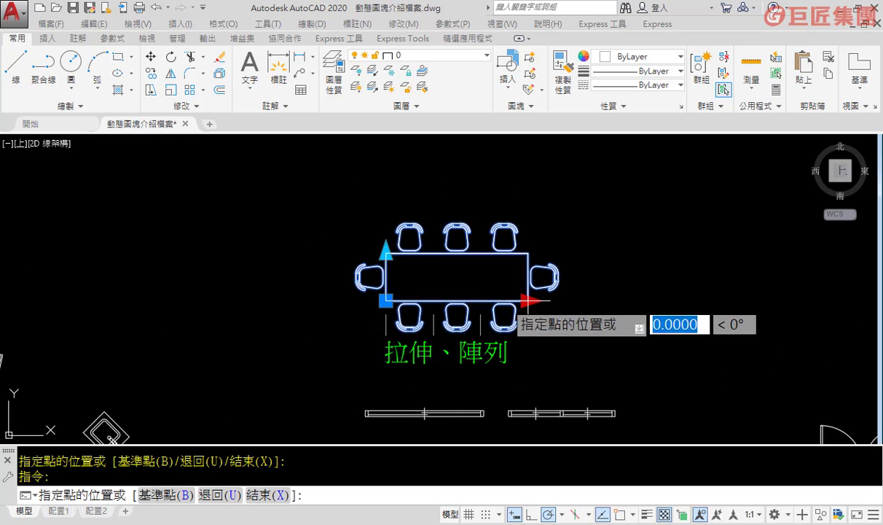
left_click(491, 254)
Lengthen the table to three chairs, then widen it to five chairs per side
left_click(385, 253)
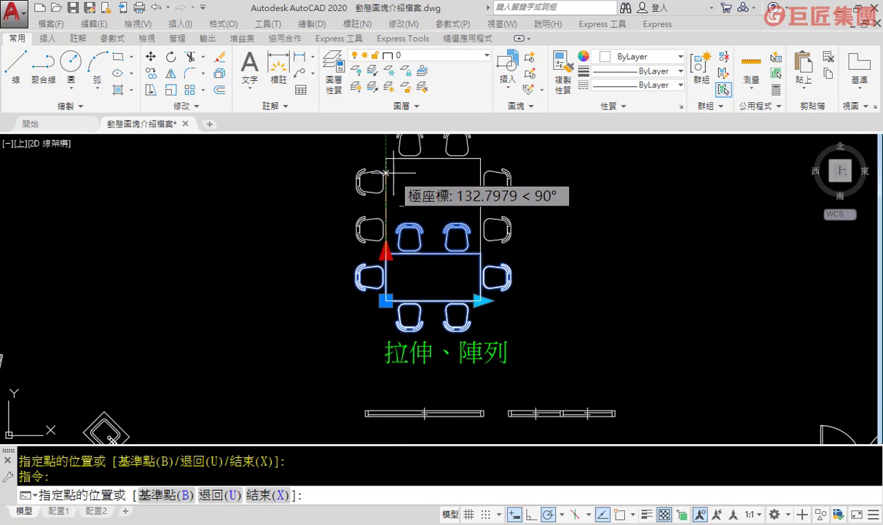
left_click(385, 158)
left_click(481, 300)
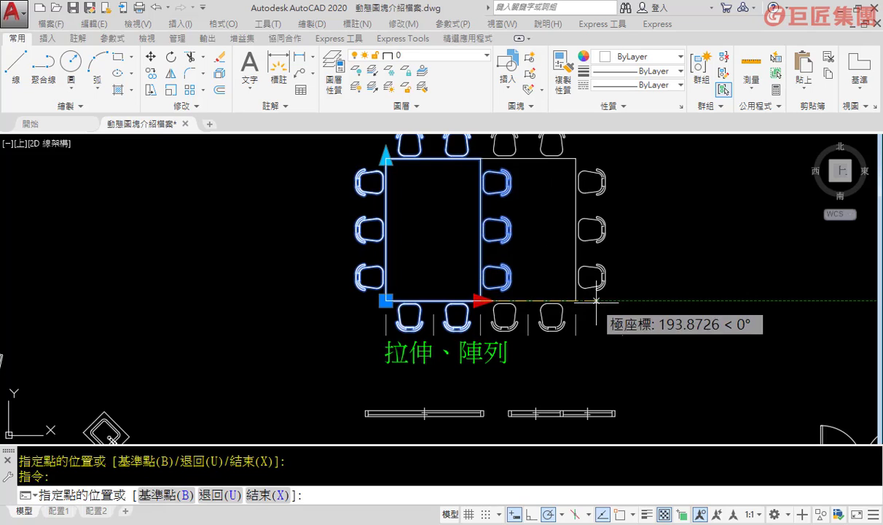
left_click(591, 306)
scroll(631, 258, "down", 2)
scroll(562, 325, "up", 2)
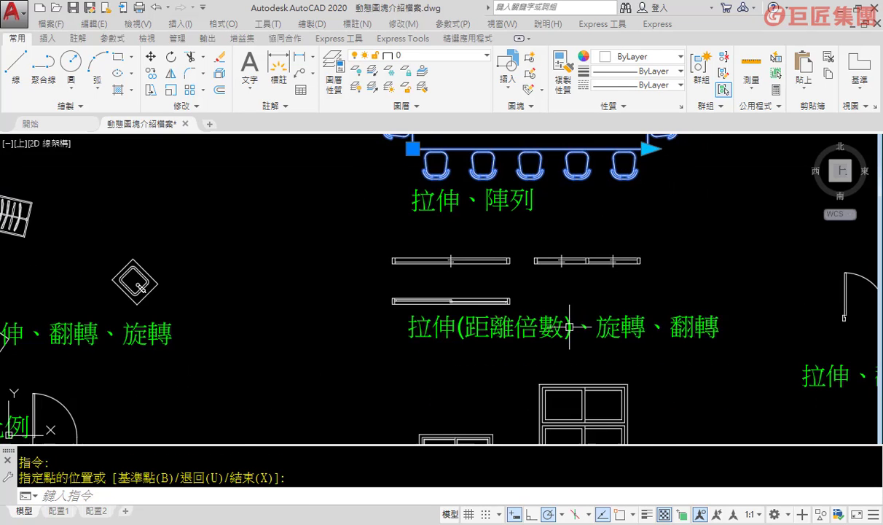
key("Escape")
Try stretching the left window block's right end, leaving its original length
scroll(525, 303, "up", 2)
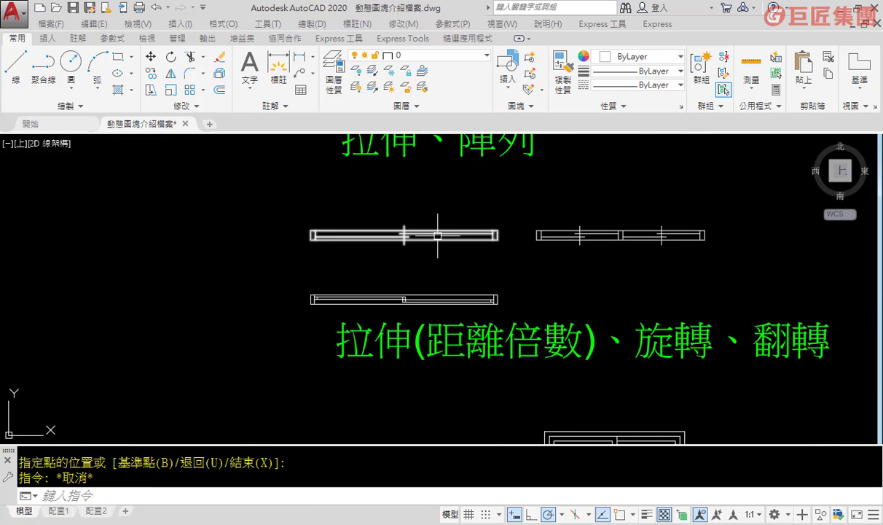
left_click(484, 235)
left_click(498, 235)
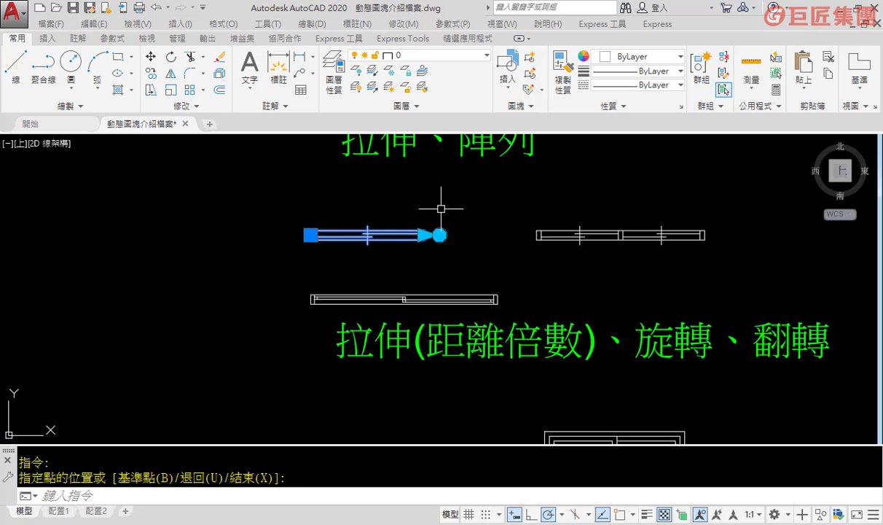
left_click(498, 235)
middle_click_drag(616, 215, 463, 211)
key("Escape")
Stretch the second window block longer to the right, abandoning its rotation
left_click(469, 231)
left_click(549, 230)
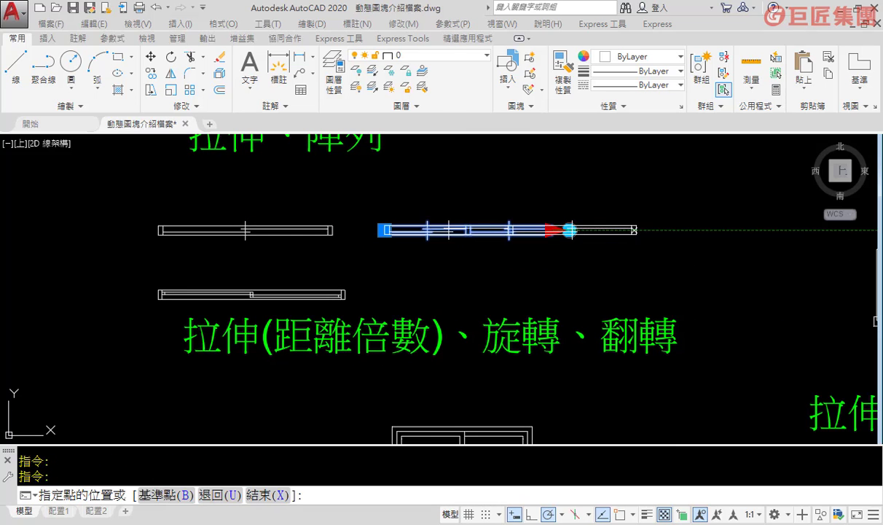
left_click(651, 230)
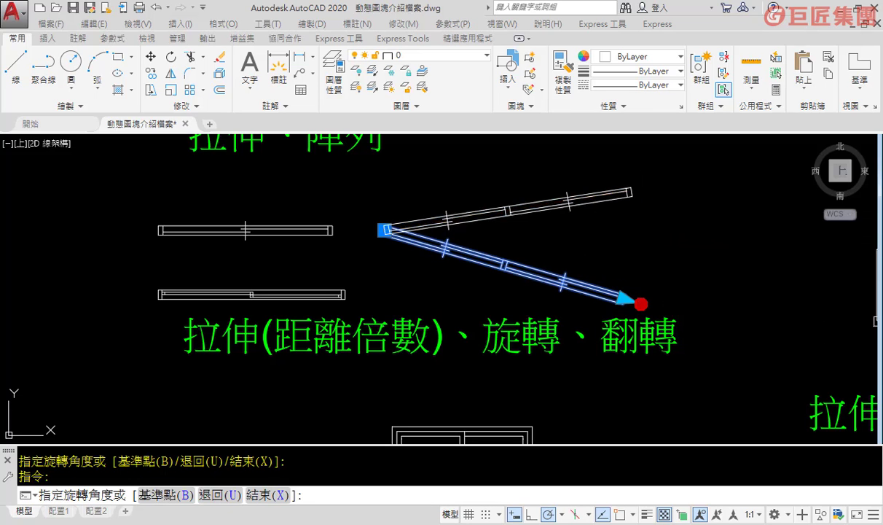
middle_click_drag(148, 247, 409, 182)
key("Escape")
scroll(408, 183, "up", 5)
Flip the horizontal stretch block vertically, back, and vertically again
left_click(343, 210)
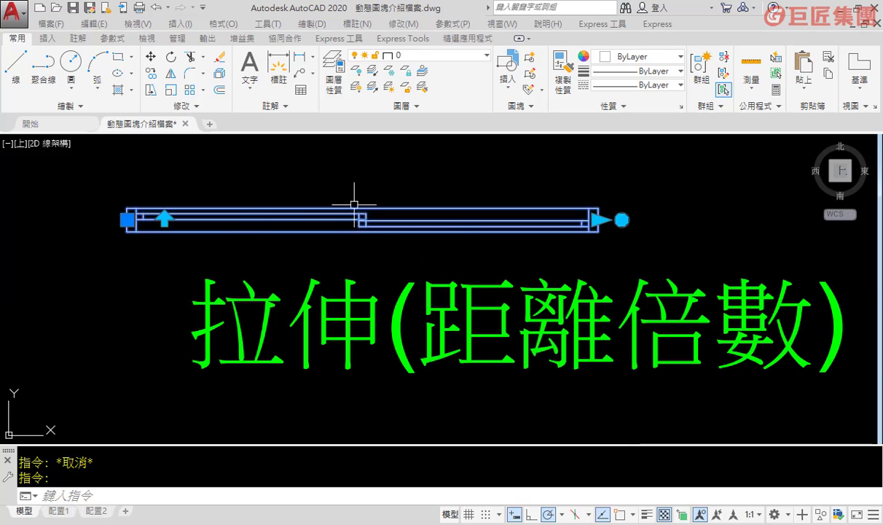
middle_click_drag(302, 186, 413, 189)
left_click(274, 222)
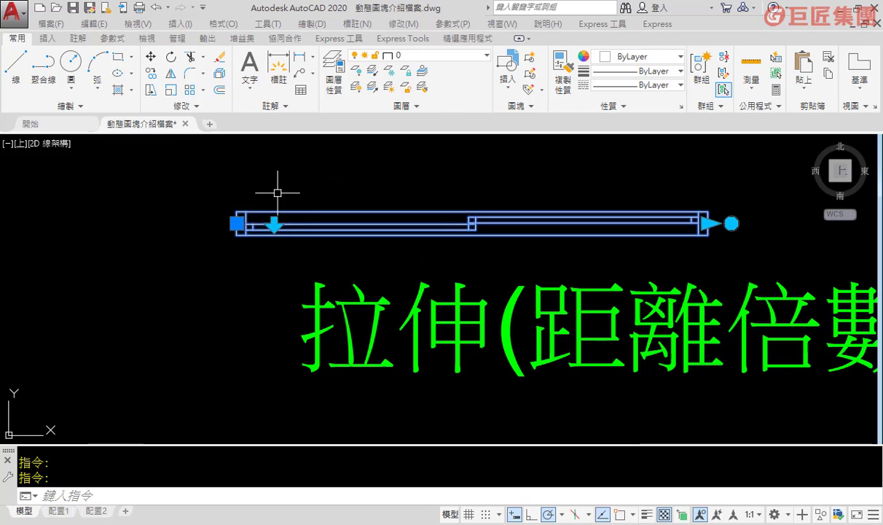
left_click(274, 222)
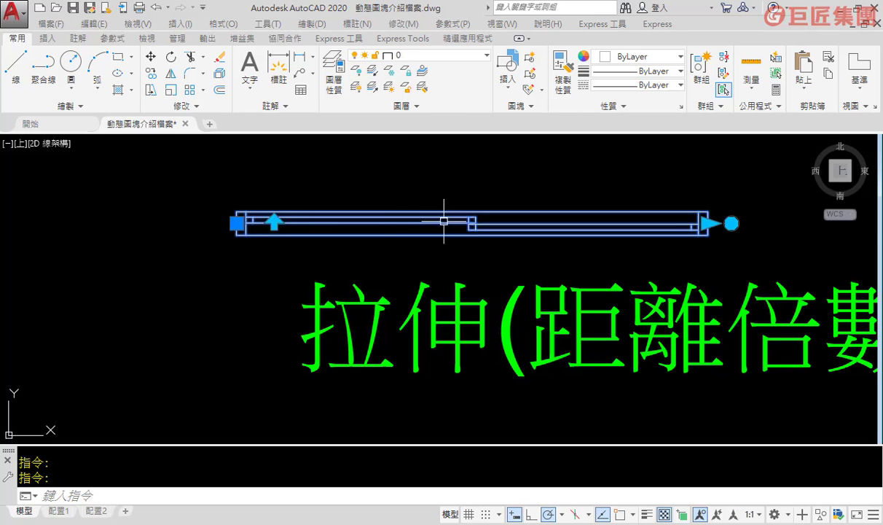
left_click(274, 221)
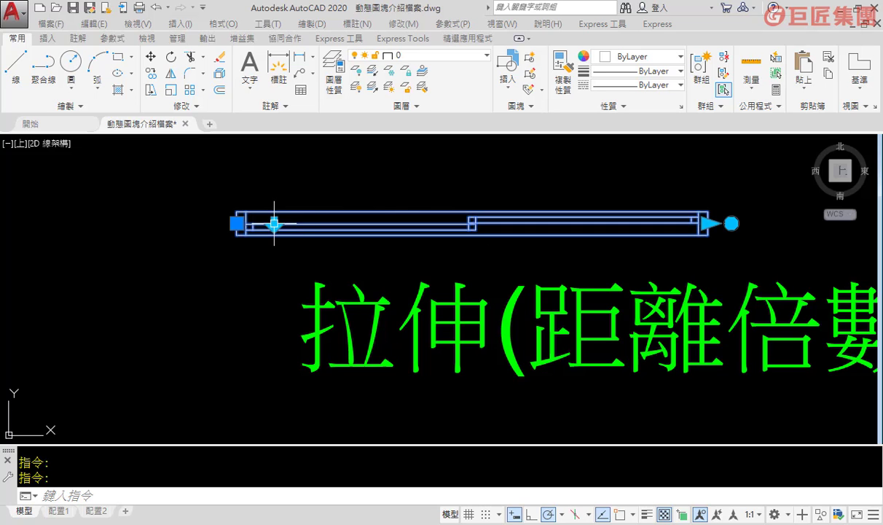
scroll(388, 196, "down", 2)
scroll(434, 203, "down", 2)
scroll(474, 232, "down", 2)
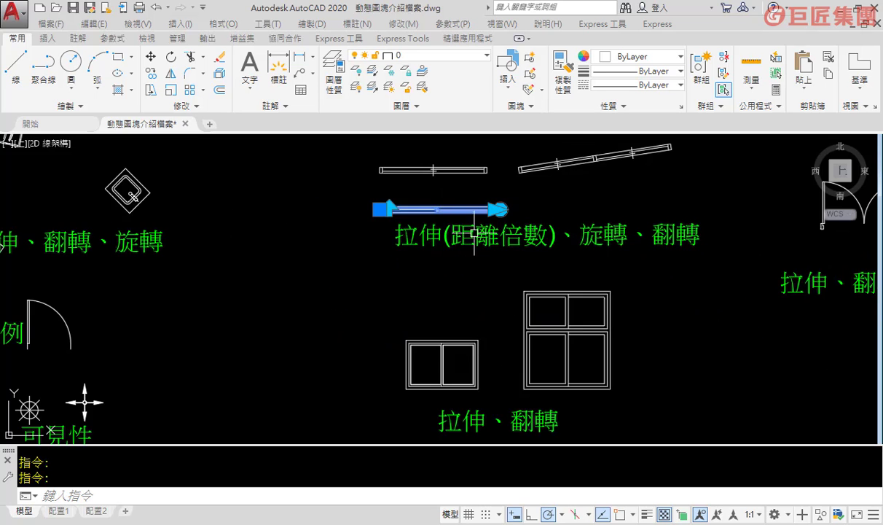
middle_click_drag(474, 233, 444, 146)
Widen the small window to two panes and raise its top edge
scroll(483, 252, "up", 2)
key("Escape")
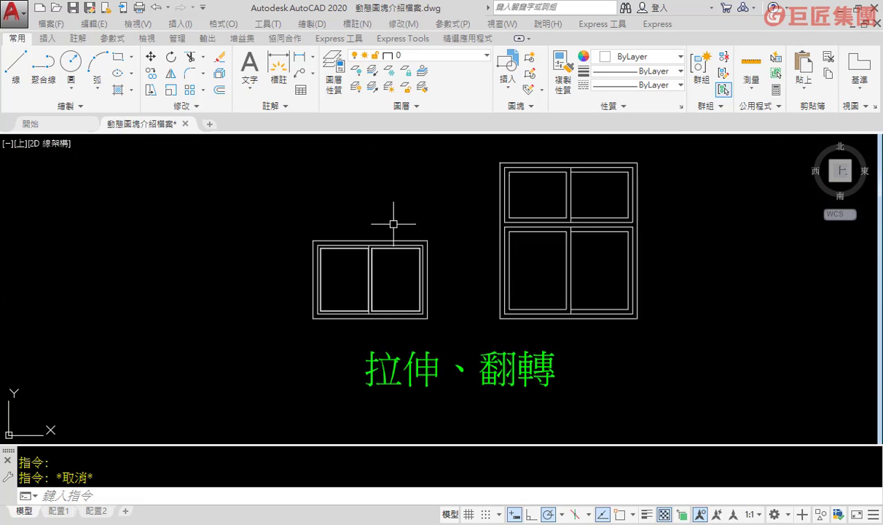
left_click(386, 246)
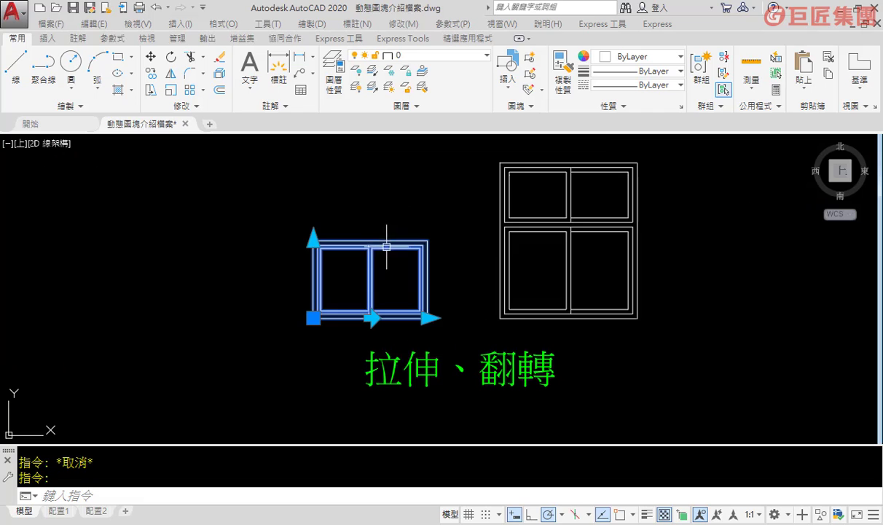
left_click(430, 318)
left_click(394, 318)
left_click(394, 317)
left_click(430, 318)
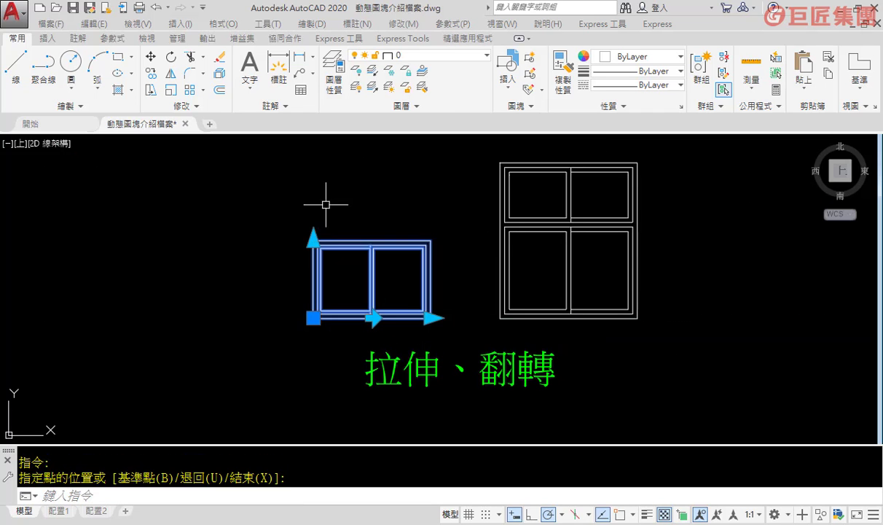
left_click(314, 237)
left_click(313, 203)
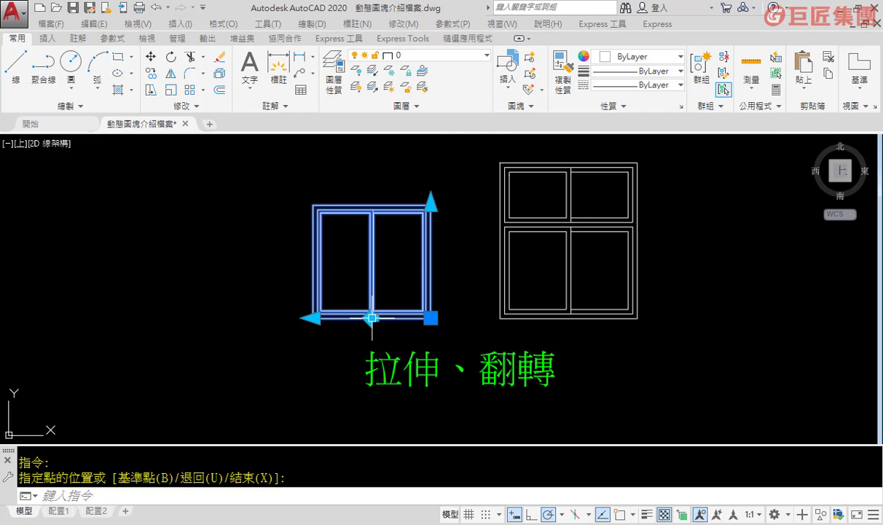
left_click(372, 318)
key("Escape")
Lower the large window's top edge and move its middle divider upward
middle_click_drag(622, 214, 497, 219)
left_click(479, 228)
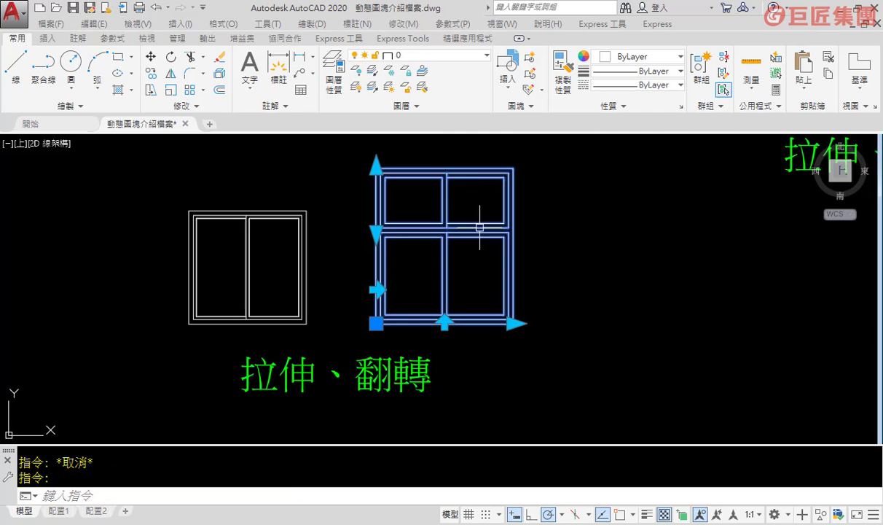
middle_click_drag(451, 187, 414, 186)
left_click(337, 174)
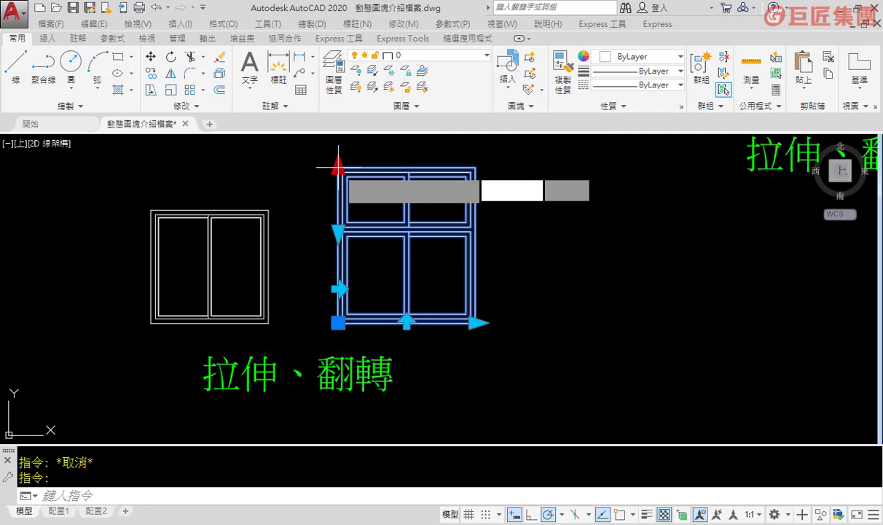
left_click(325, 194)
left_click(338, 258)
left_click(338, 232)
left_click(337, 232)
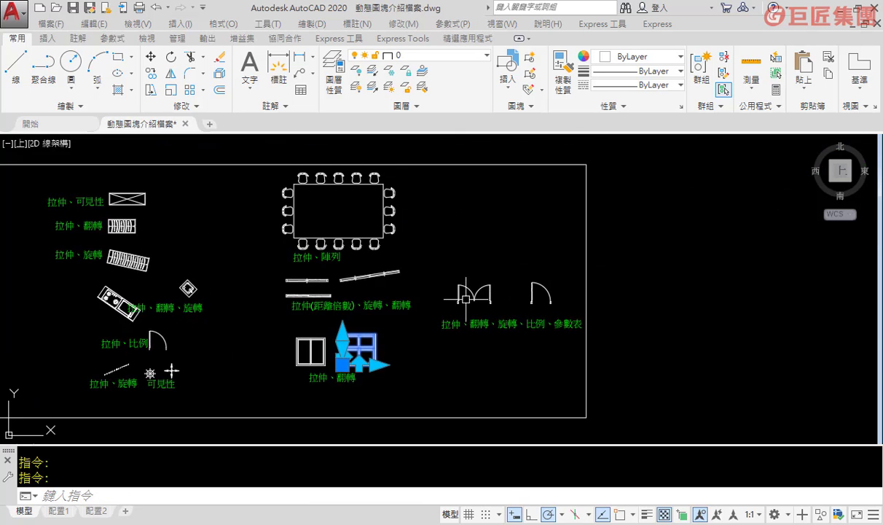
Select the double door block and flip it back and forth
key("Escape")
scroll(489, 305, "up", 5)
scroll(518, 300, "up", 2)
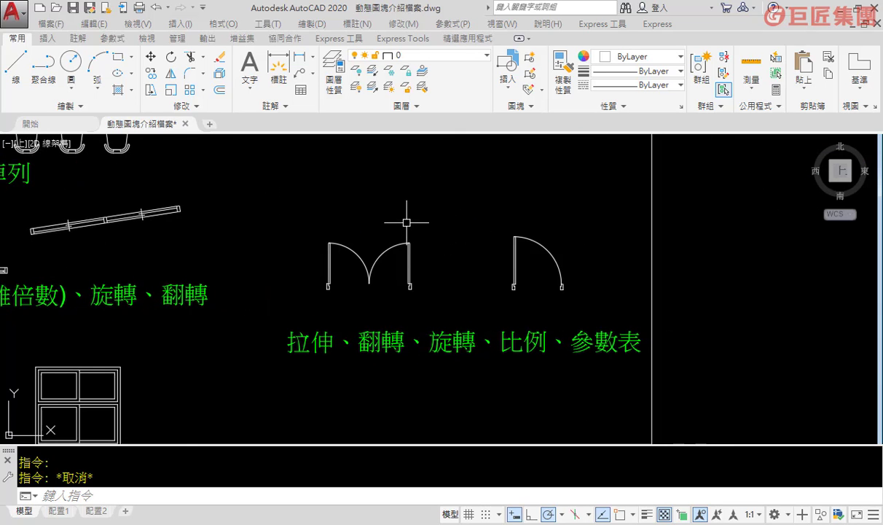
mouse_move(460, 261)
middle_mouse_down()
mouse_move(462, 206)
mouse_move(378, 197)
mouse_move(383, 180)
middle_mouse_up()
scroll(424, 197, "up", 2)
left_click(332, 210)
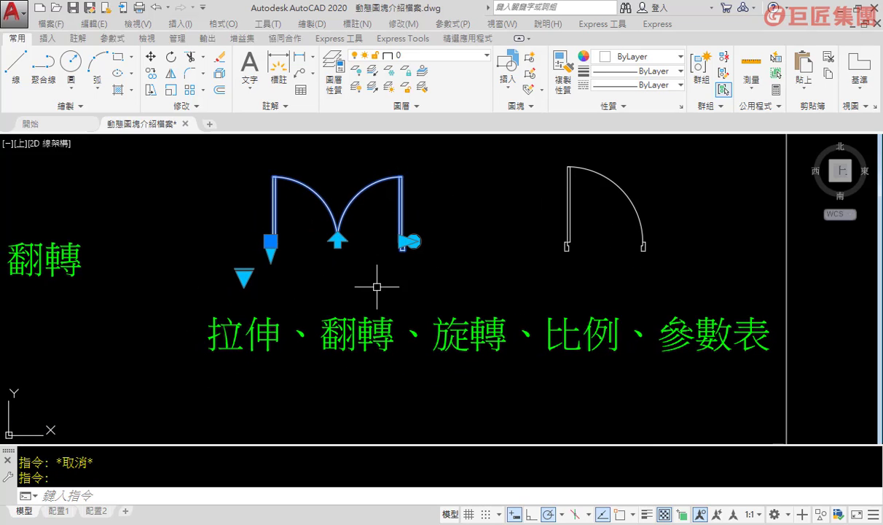
middle_click_drag(325, 208, 380, 207)
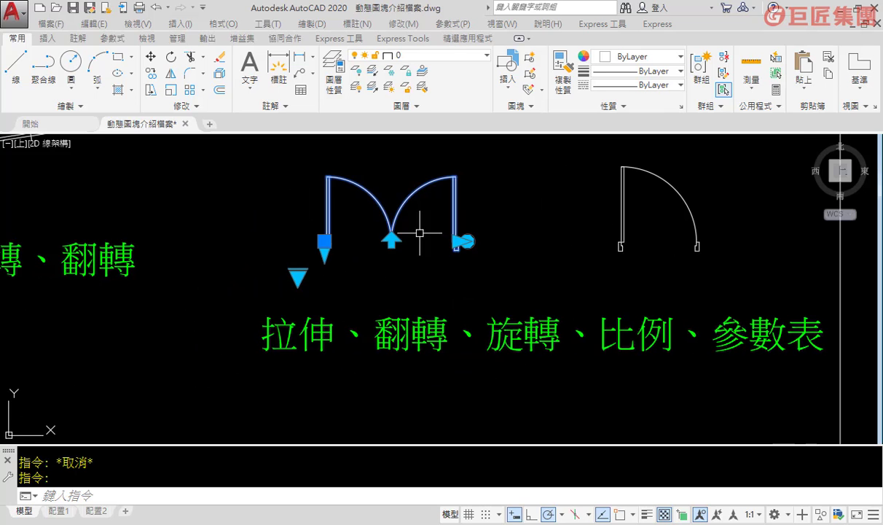
left_click(392, 239)
left_click(391, 239)
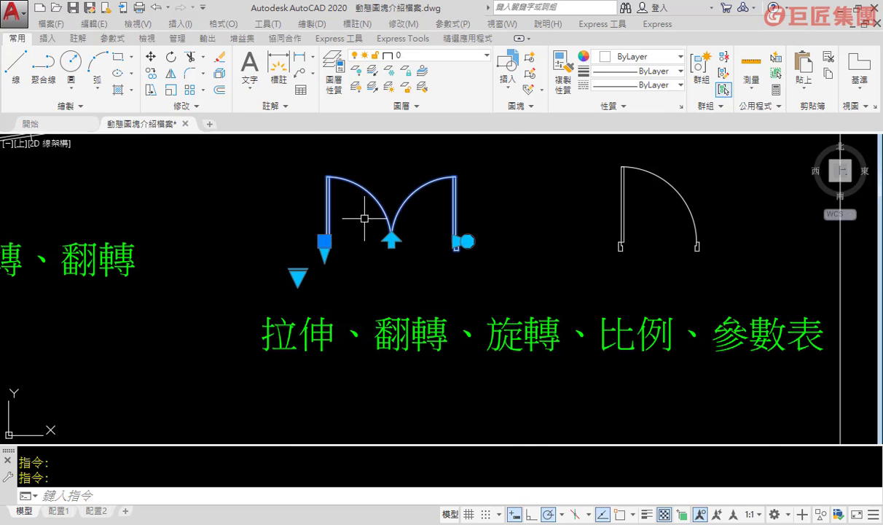
Lengthen the left and right leaves of the double door
scroll(324, 256, "up", 4)
left_click(324, 232)
left_click(323, 261)
middle_click_drag(560, 255, 385, 255)
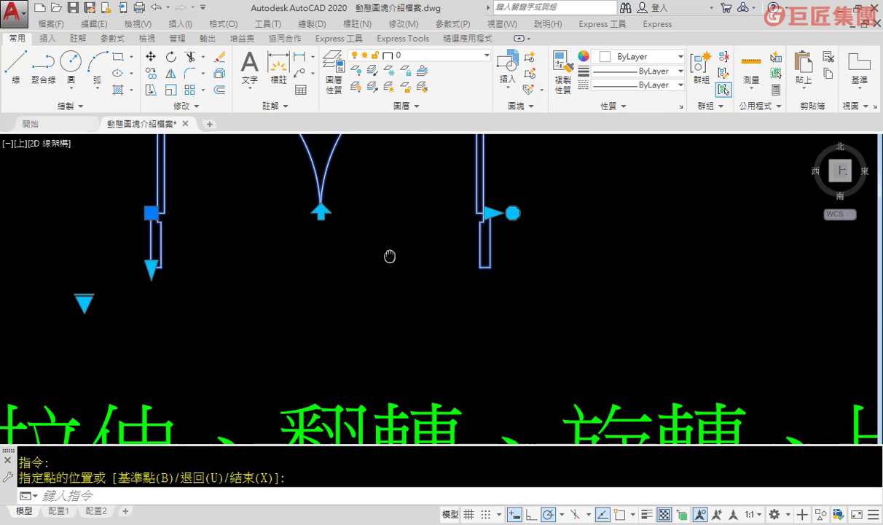
left_click(482, 214)
left_click(380, 214)
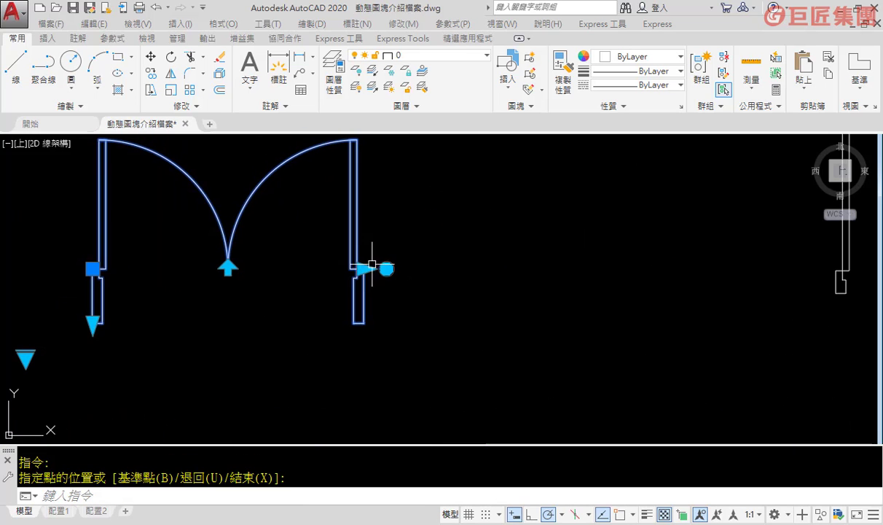
left_click(357, 265)
left_click(406, 260)
middle_click_drag(406, 260, 550, 249)
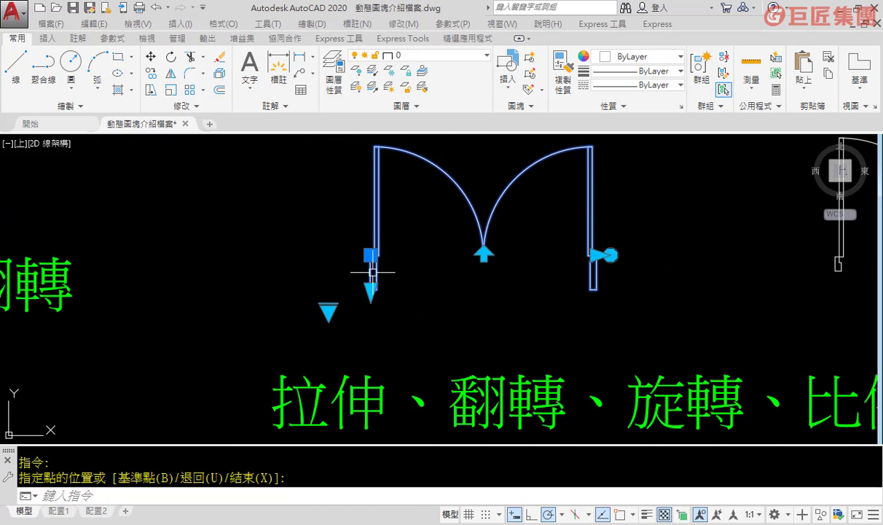
Set the double door width to 140cm, then 170cm, and deselect it
left_click(326, 307)
left_click(363, 350)
left_click(328, 309)
left_click(362, 396)
left_click(328, 308)
scroll(328, 308, "down", 3)
scroll(490, 281, "down", 2)
key("Escape")
Test both flip grips on the single door, returning it to its original swing
scroll(490, 281, "up", 2)
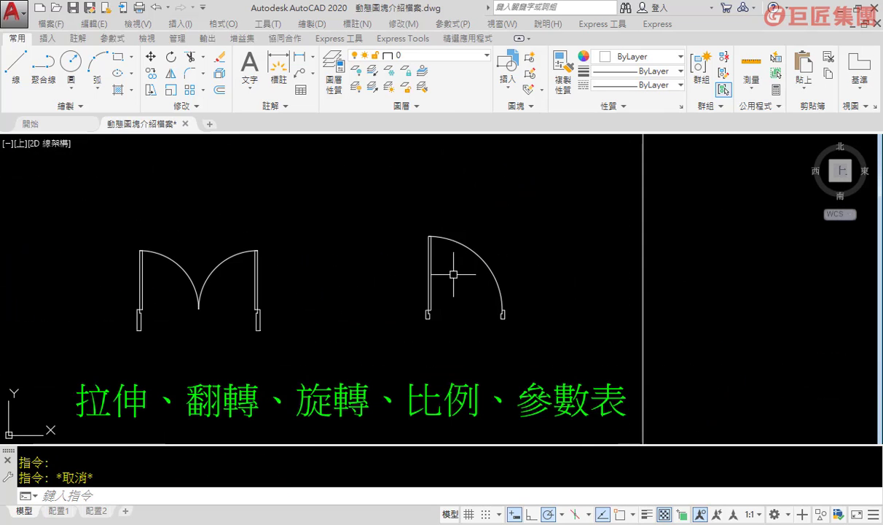
left_click(459, 246)
scroll(496, 267, "up", 2)
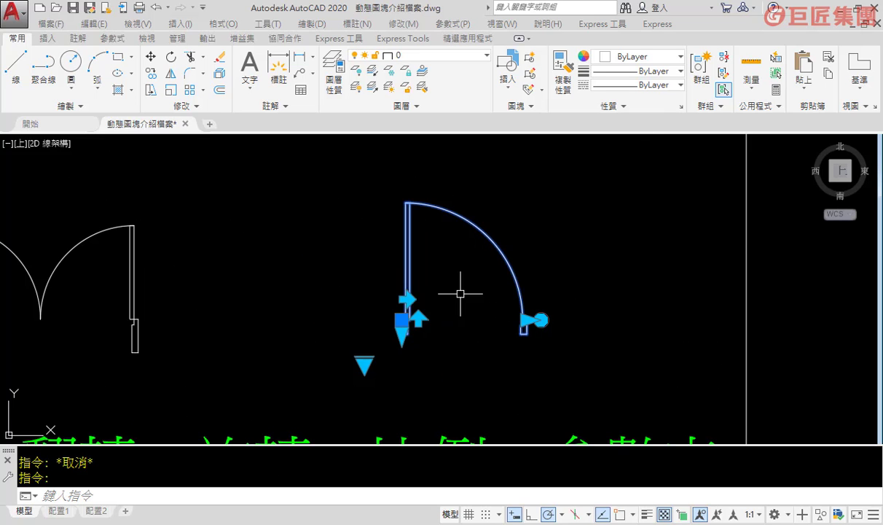
left_click(406, 301)
left_click(404, 299)
middle_click_drag(404, 299, 448, 257)
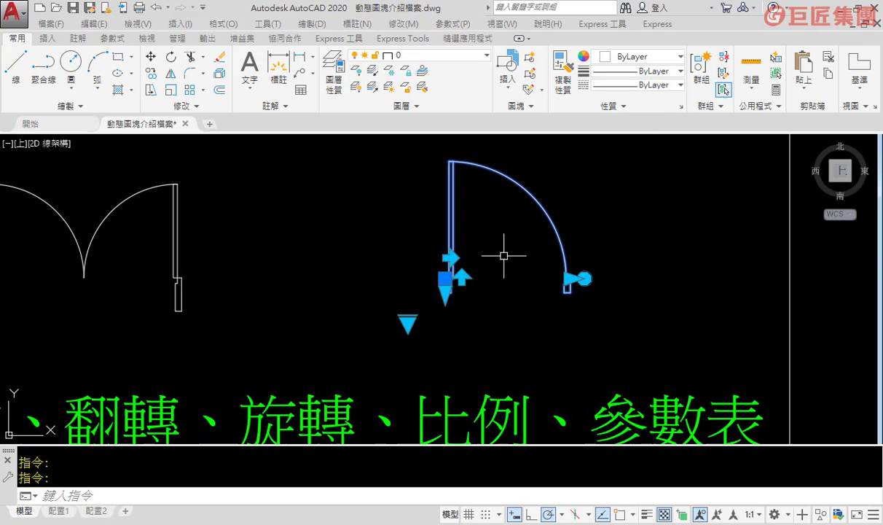
left_click(462, 277)
left_click(461, 276)
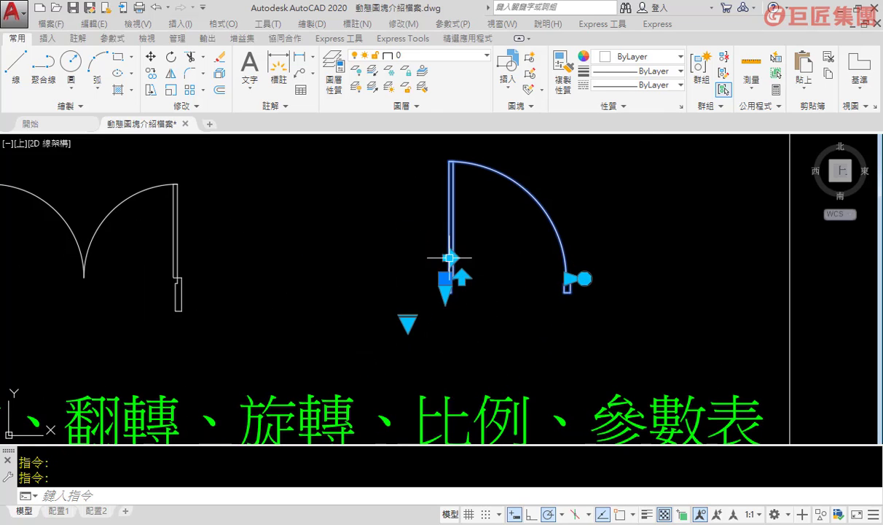
Set the single door width to 100cm, then 90cm
left_click(408, 323)
left_click(467, 414)
left_click(408, 322)
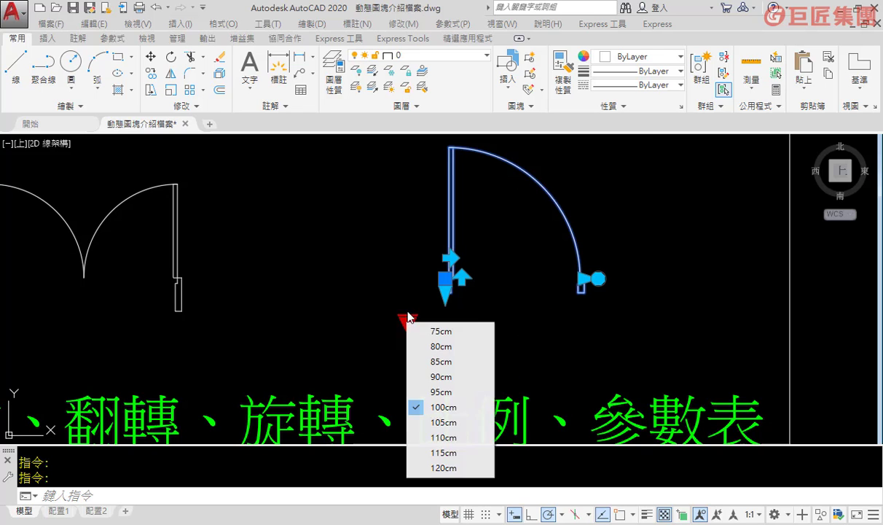
left_click(436, 373)
Rotate the door about 25°, undo it, flip it upward and rotate it anew
left_click(584, 278)
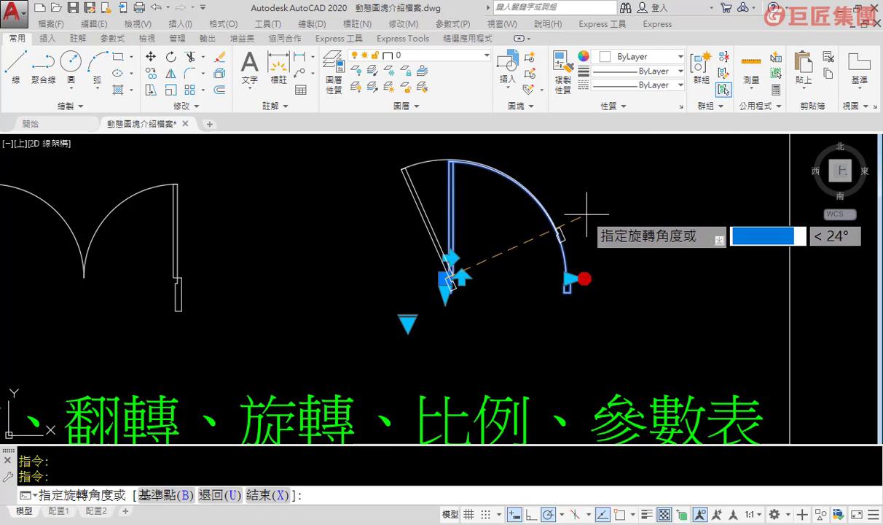
left_click(572, 169)
middle_click_drag(435, 210, 375, 213)
left_click(393, 251)
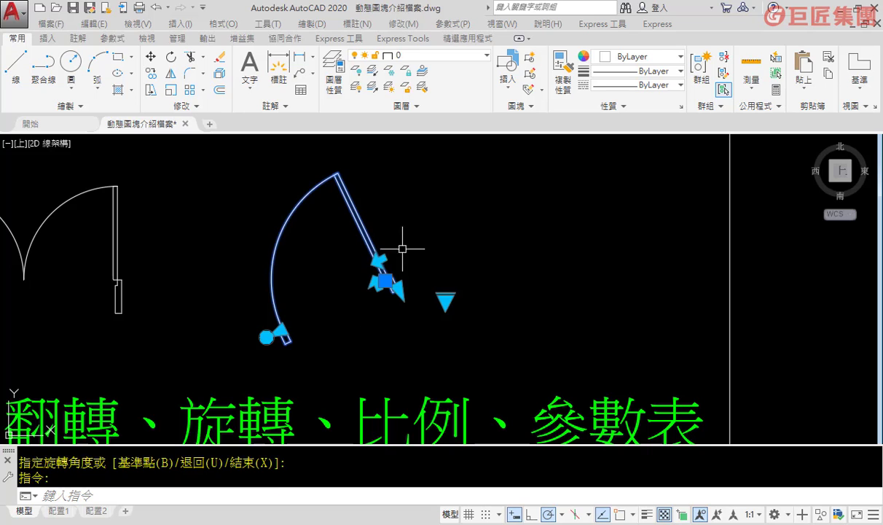
key("ctrl+z")
key("ctrl+z")
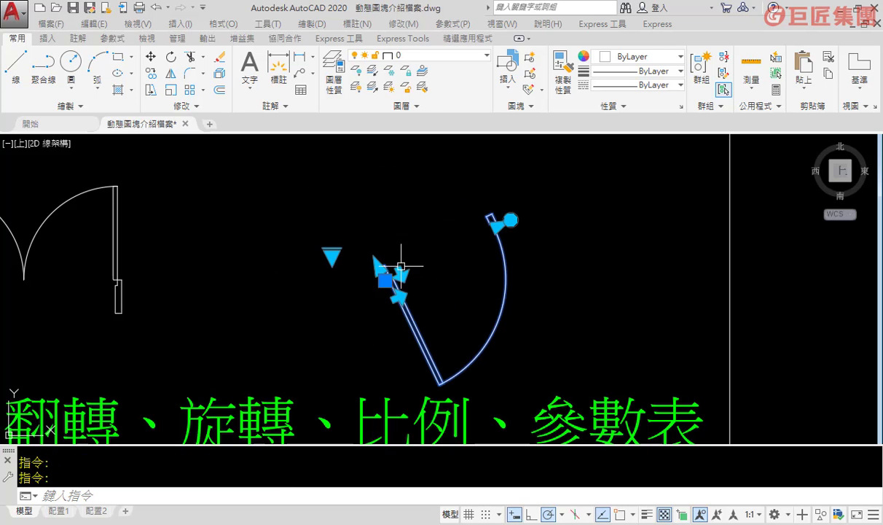
left_click(400, 267)
left_click(510, 218)
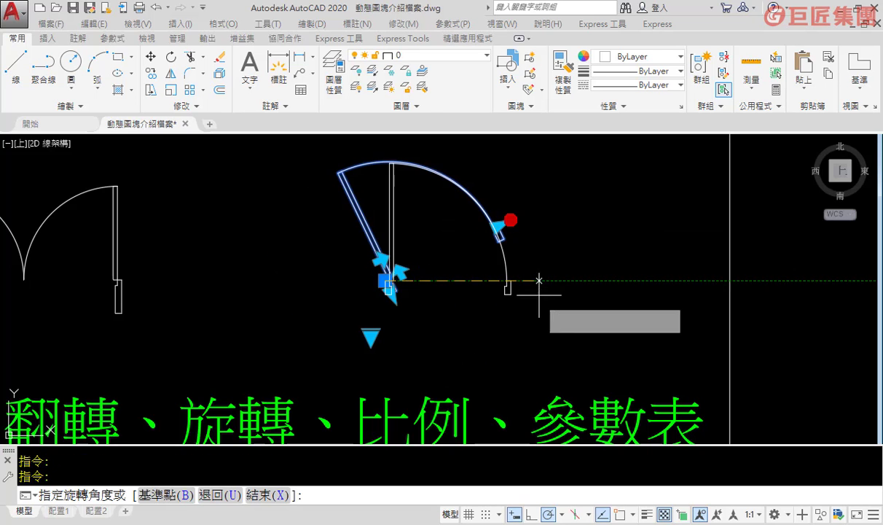
left_click(529, 341)
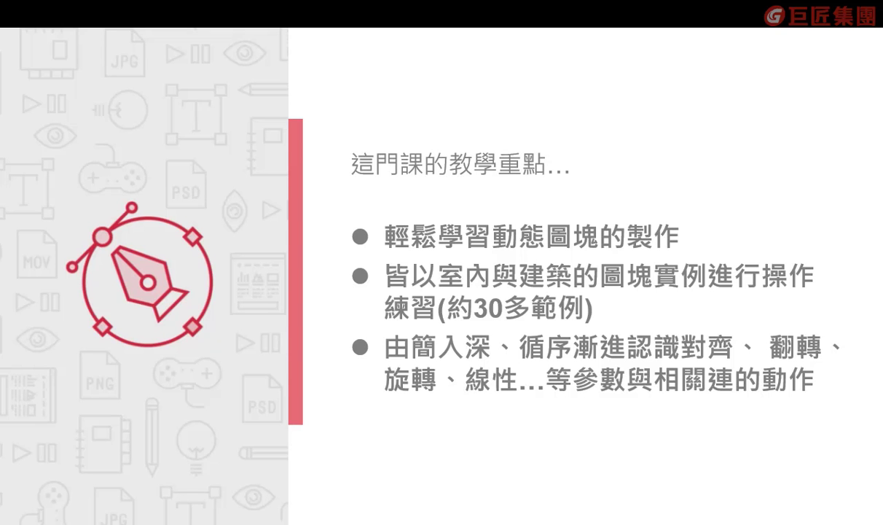